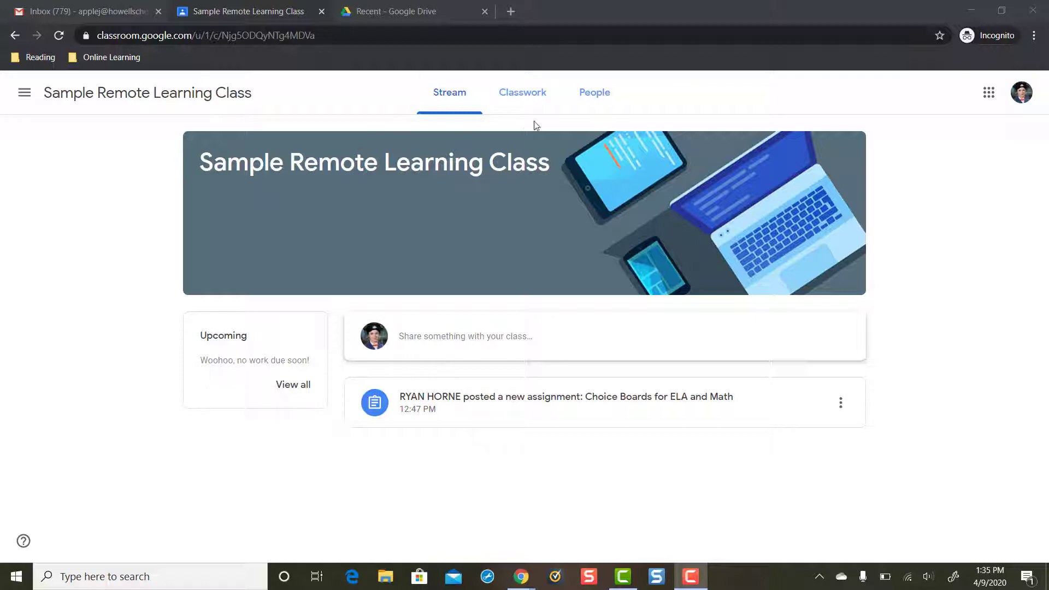
Step: Expand Choice Boards for ELA and Math on Classwork, note its Turned in status, and open the assignment page
click(512, 93)
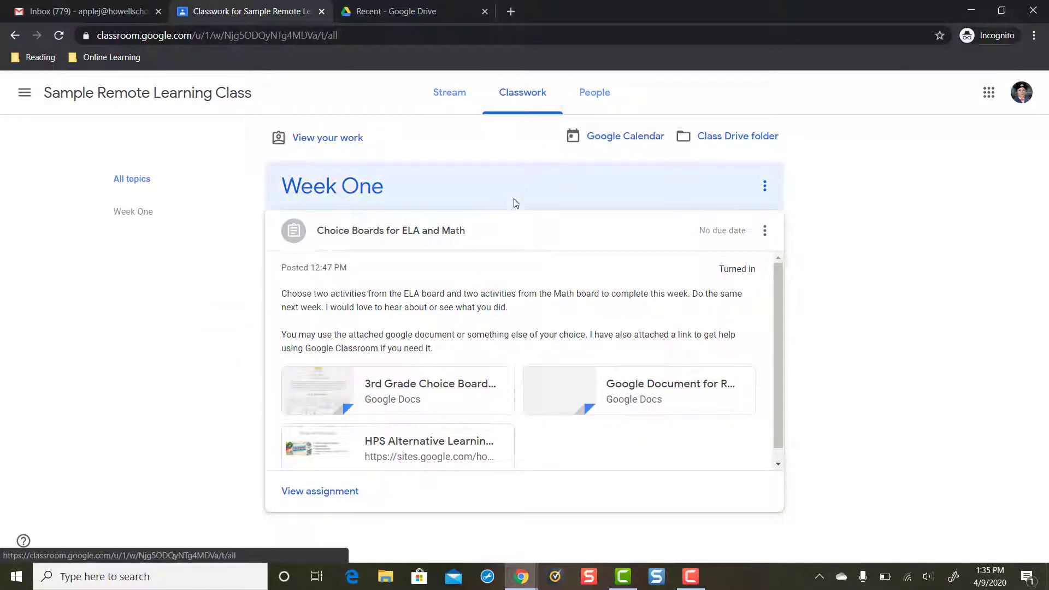
click(490, 234)
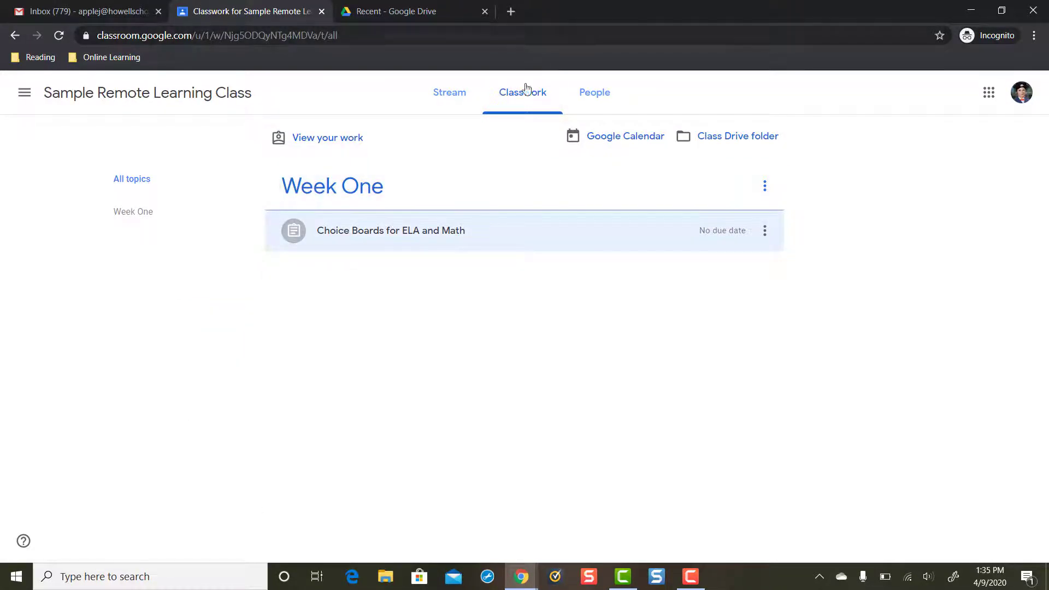
click(383, 236)
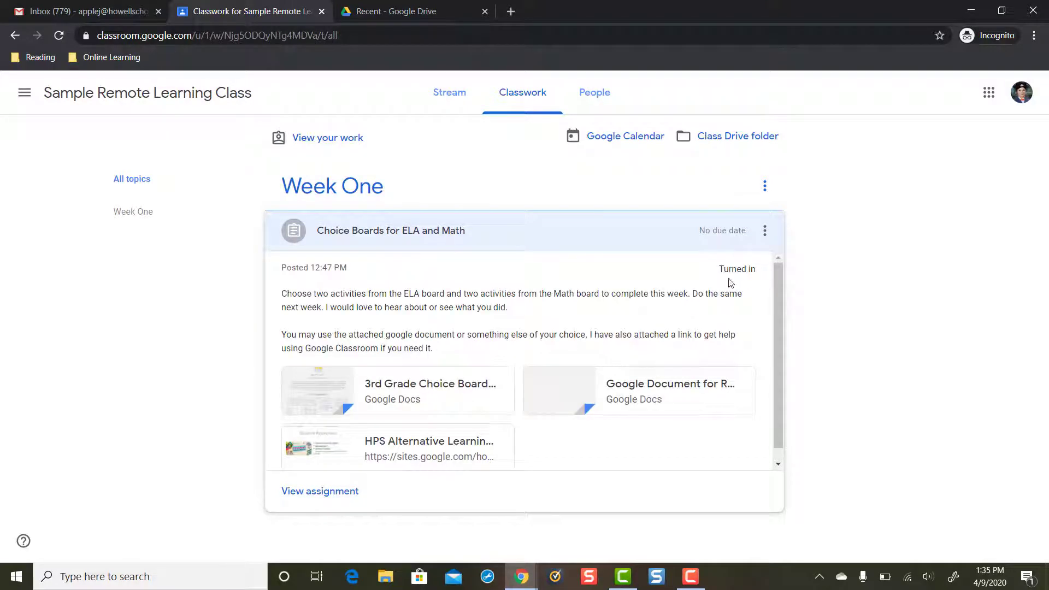
drag(756, 269, 721, 268)
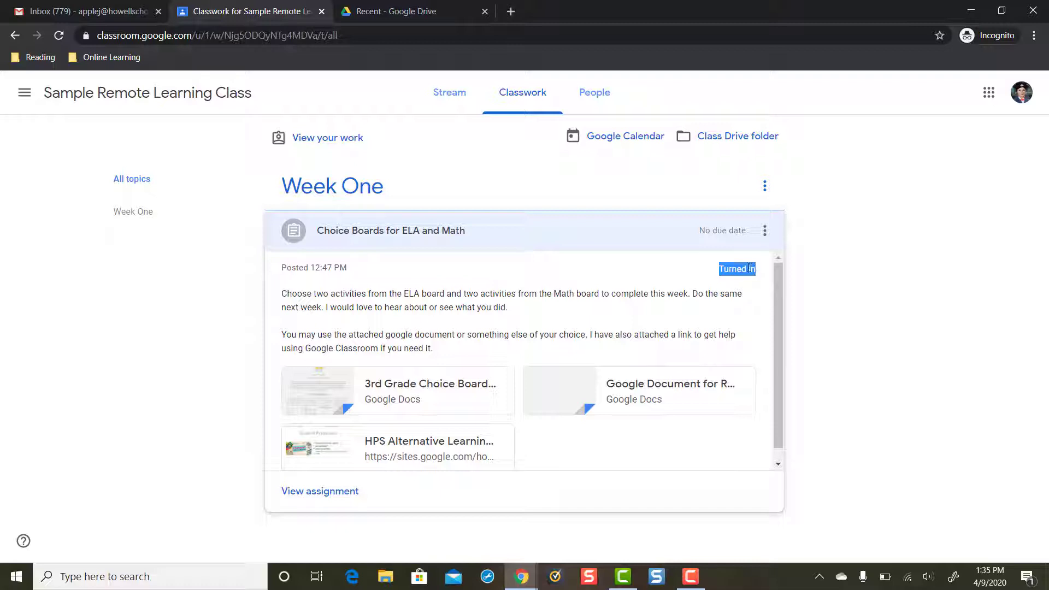
click(334, 492)
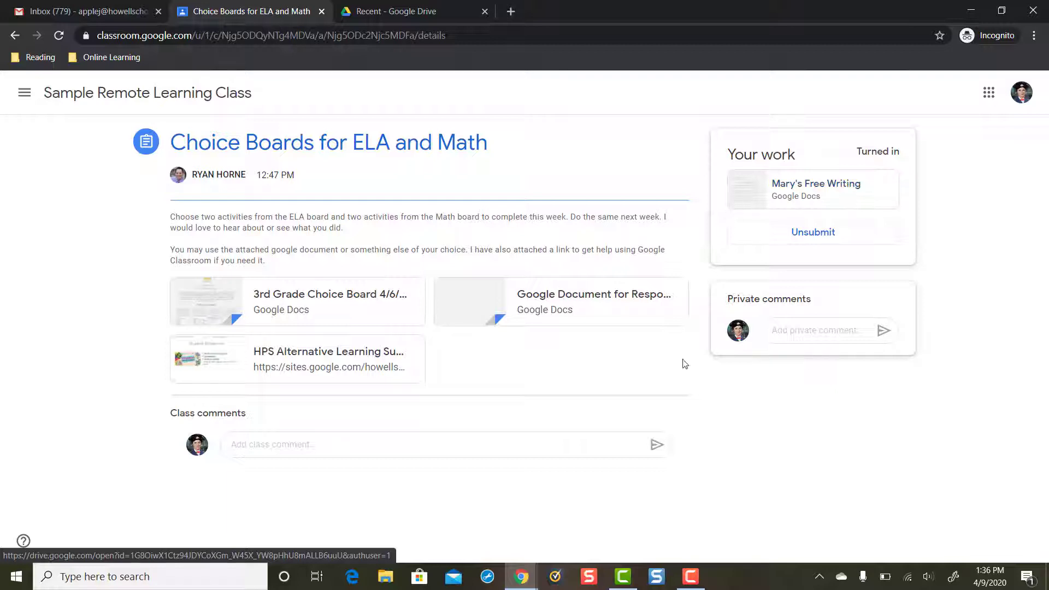
Step: In the teacher window, expand Choice Boards on Classwork to see 3 turned in, 1 assigned
mouse_move(521, 577)
click(458, 485)
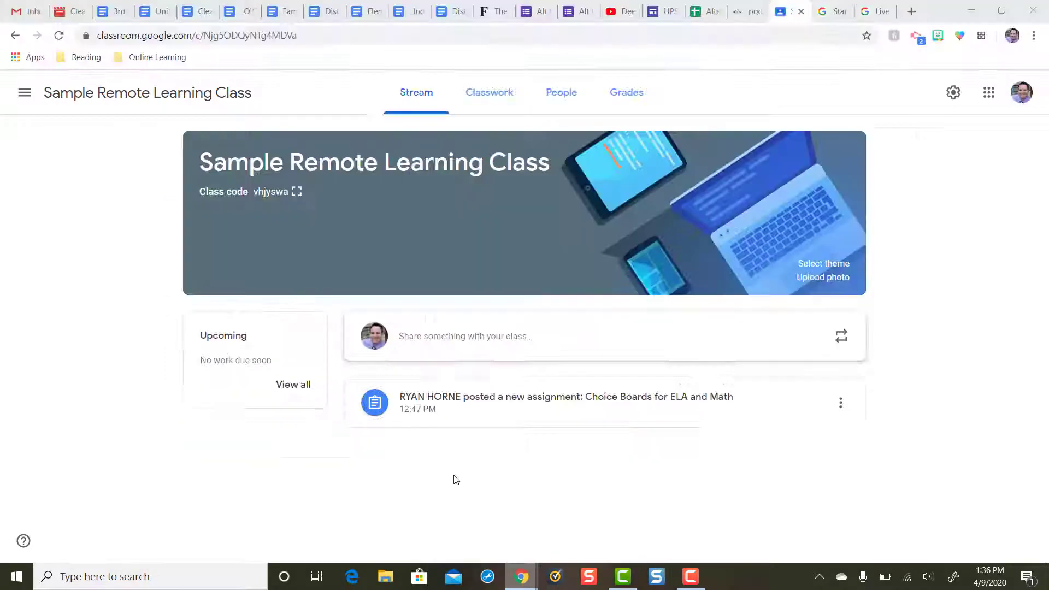
click(503, 101)
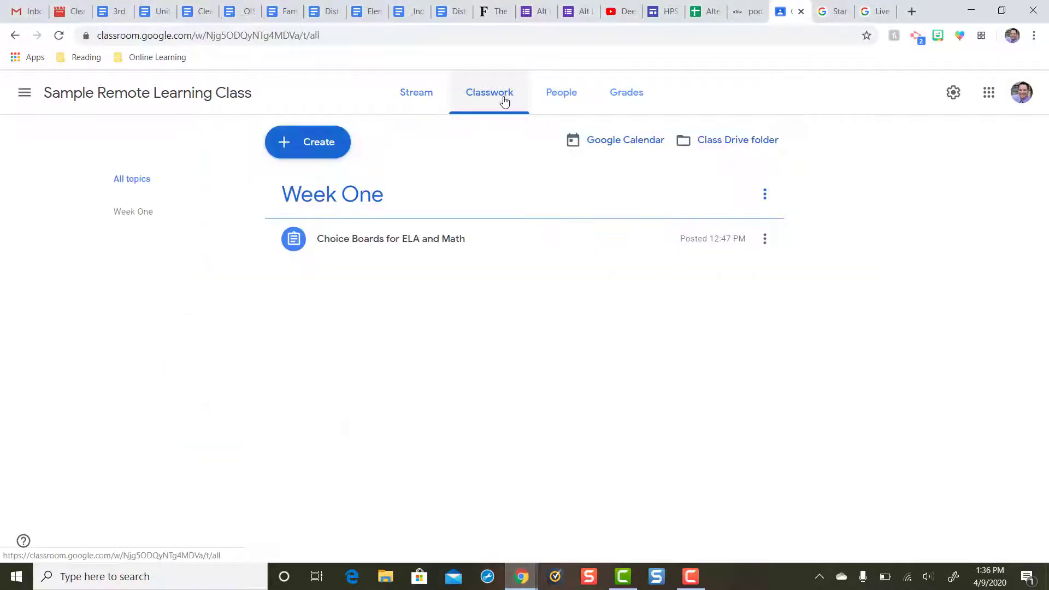
click(393, 232)
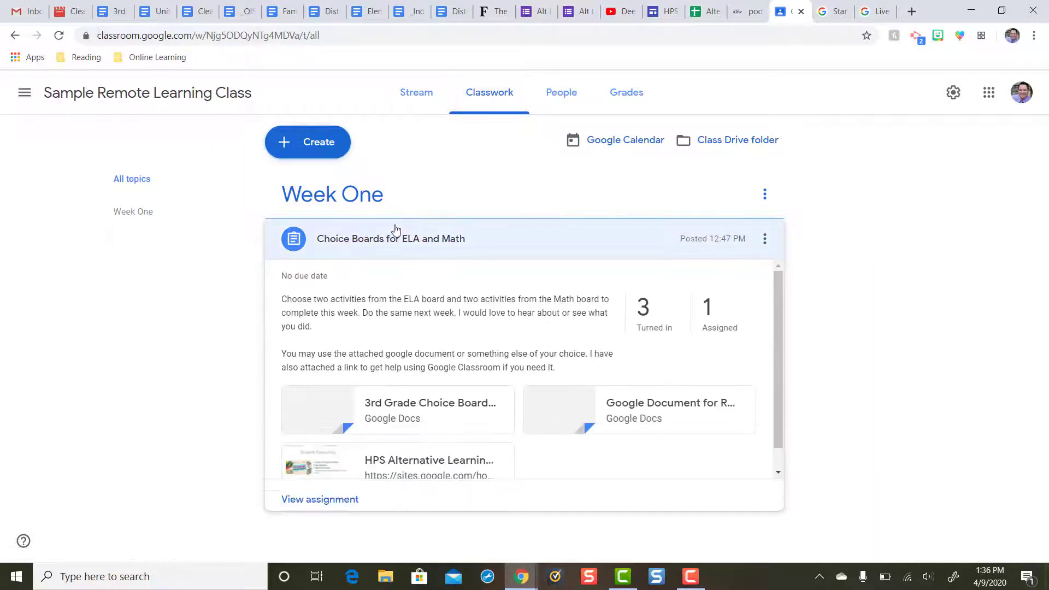
Step: View one student's turned-in work, then return to the Classwork list
click(678, 327)
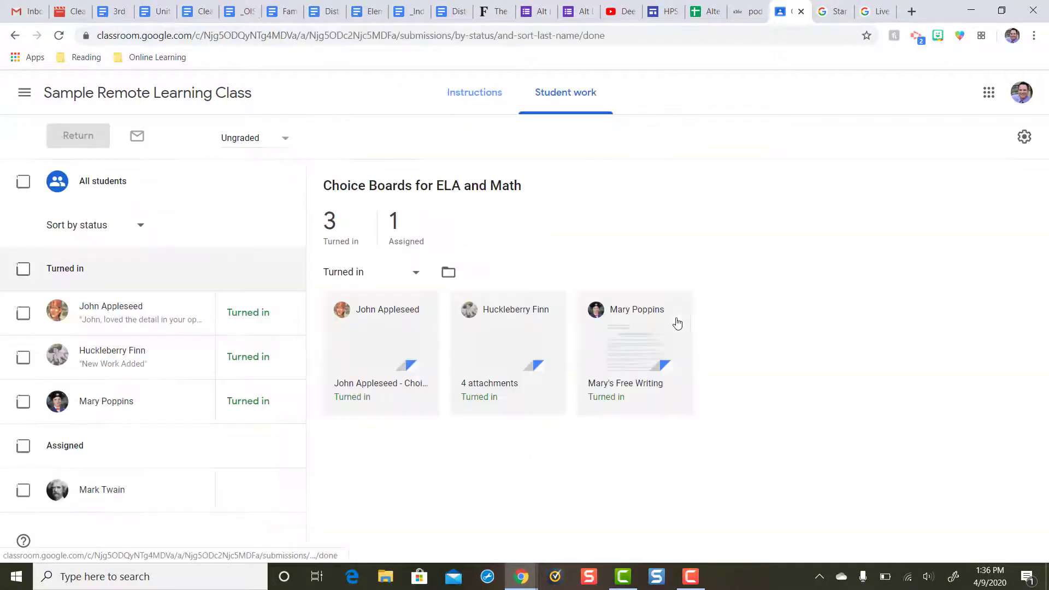
click(129, 404)
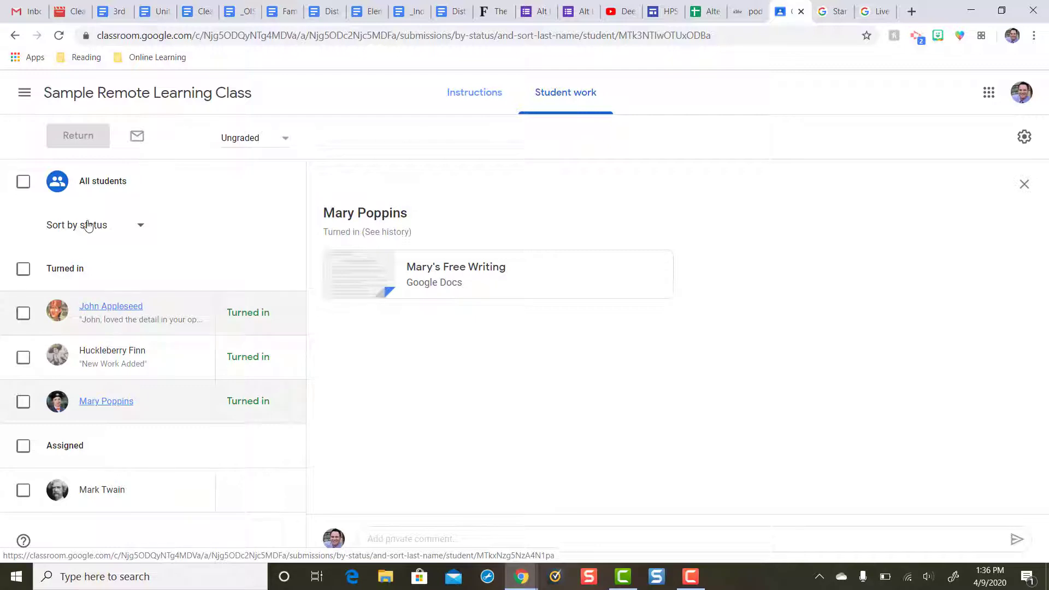
click(110, 94)
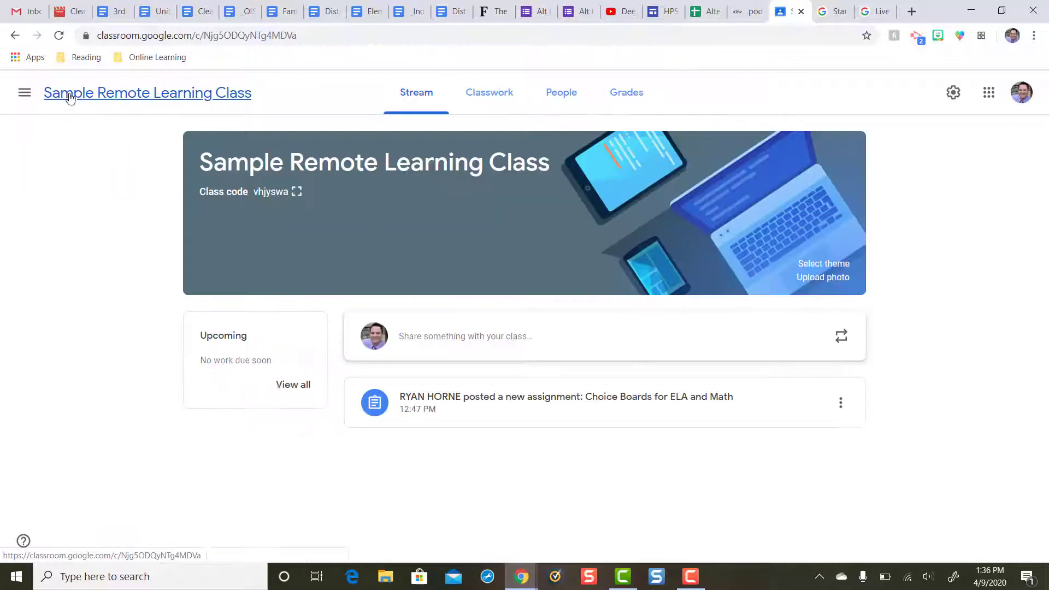
click(467, 104)
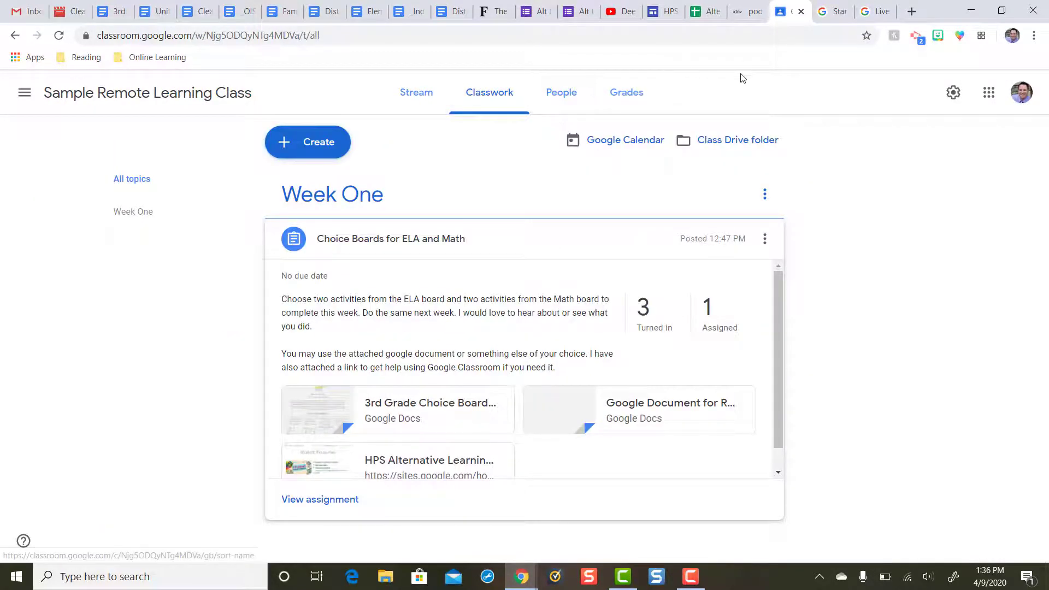
Step: In the student window, unsubmit the Choice Boards work and confirm, returning it to Assigned
mouse_move(522, 581)
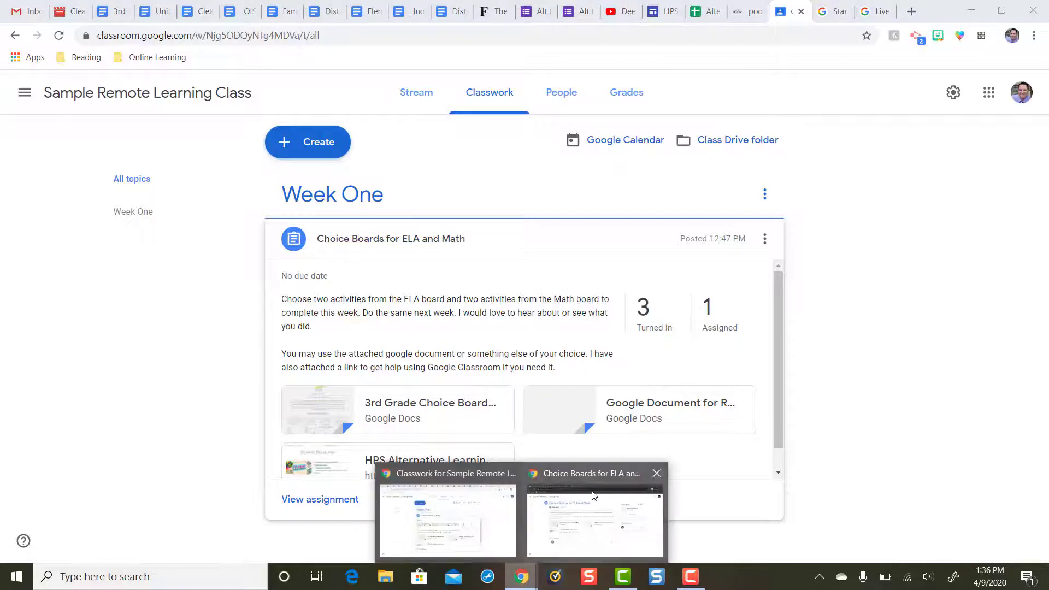
click(583, 473)
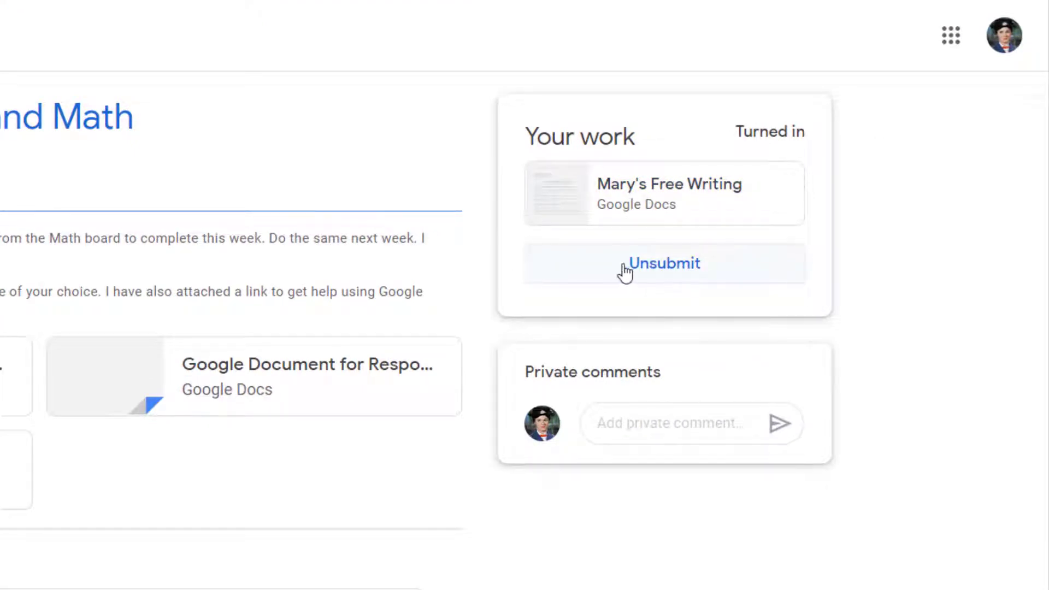
click(700, 266)
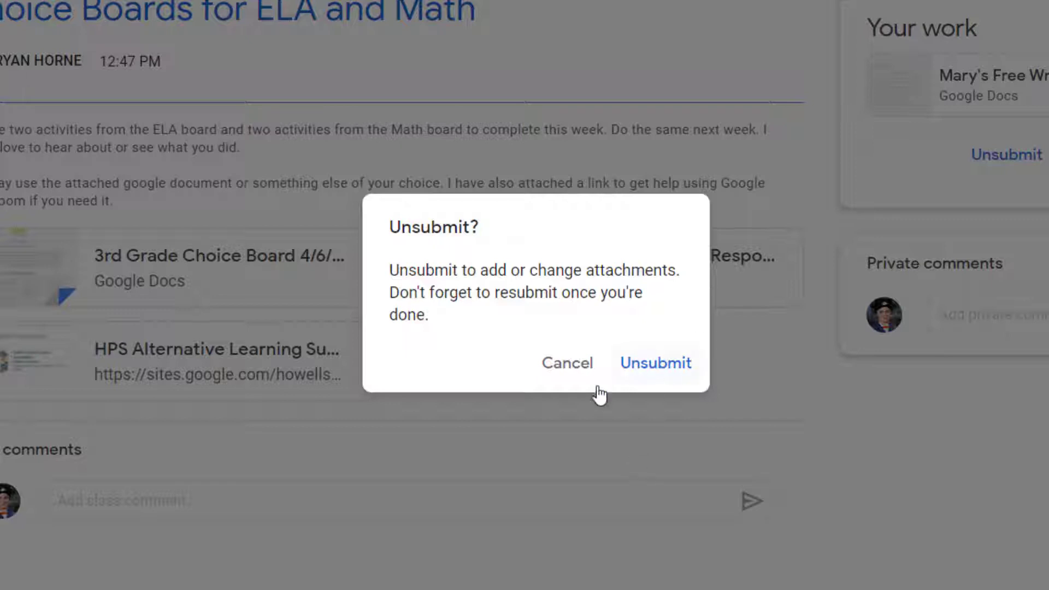
click(667, 375)
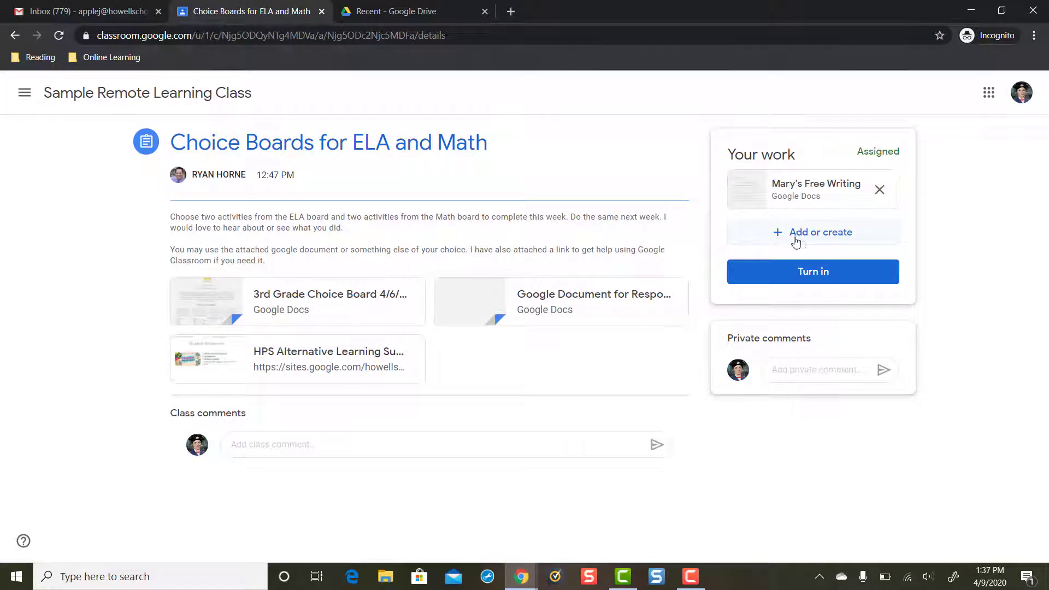
Step: Attach Algebra example.jpg and Addition Problems from Google Drive, then turn the work in again
click(838, 238)
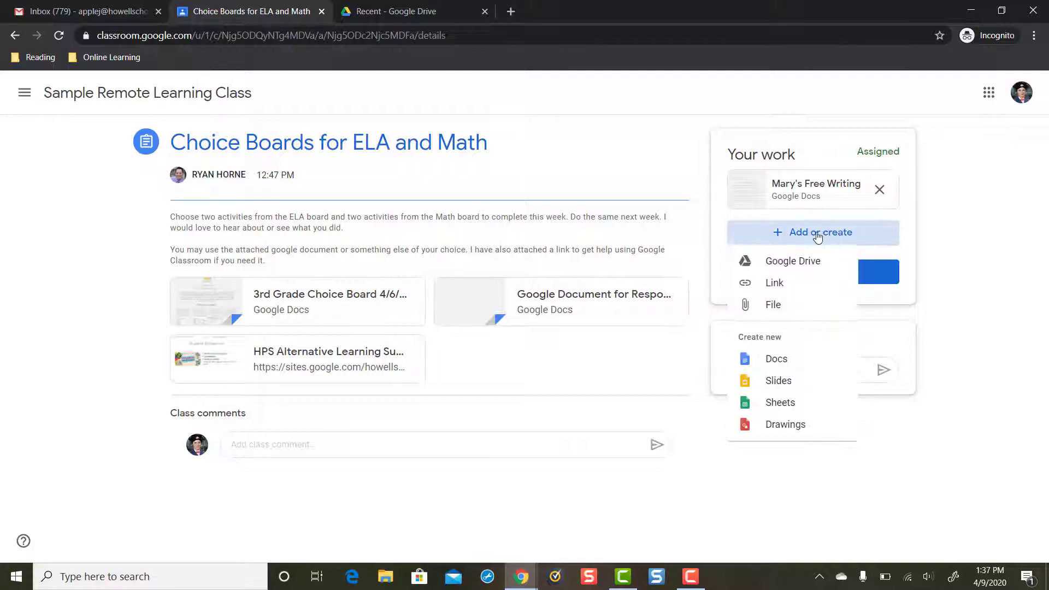
click(795, 267)
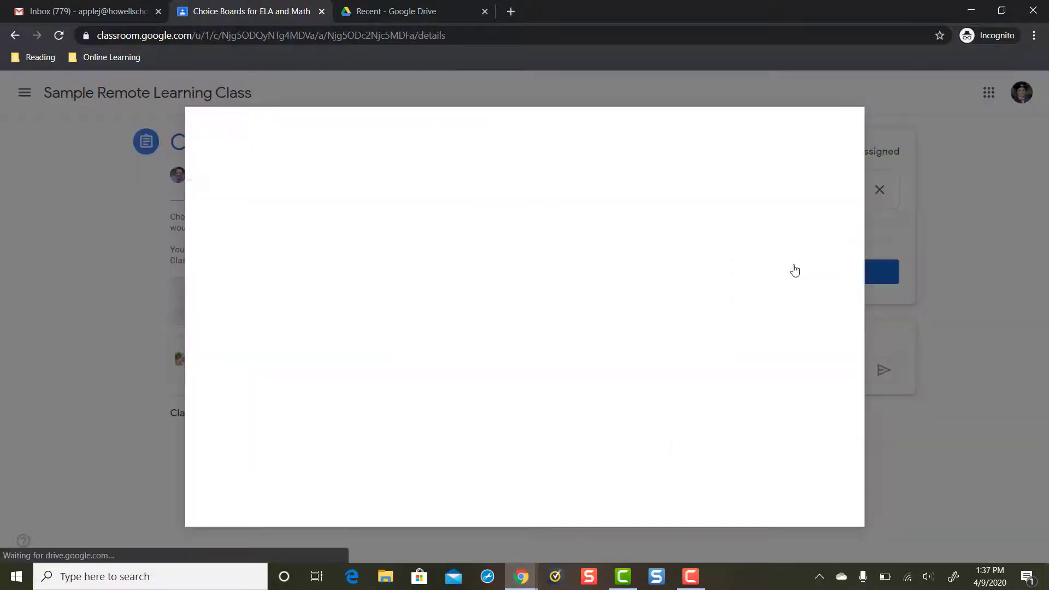
click(506, 350)
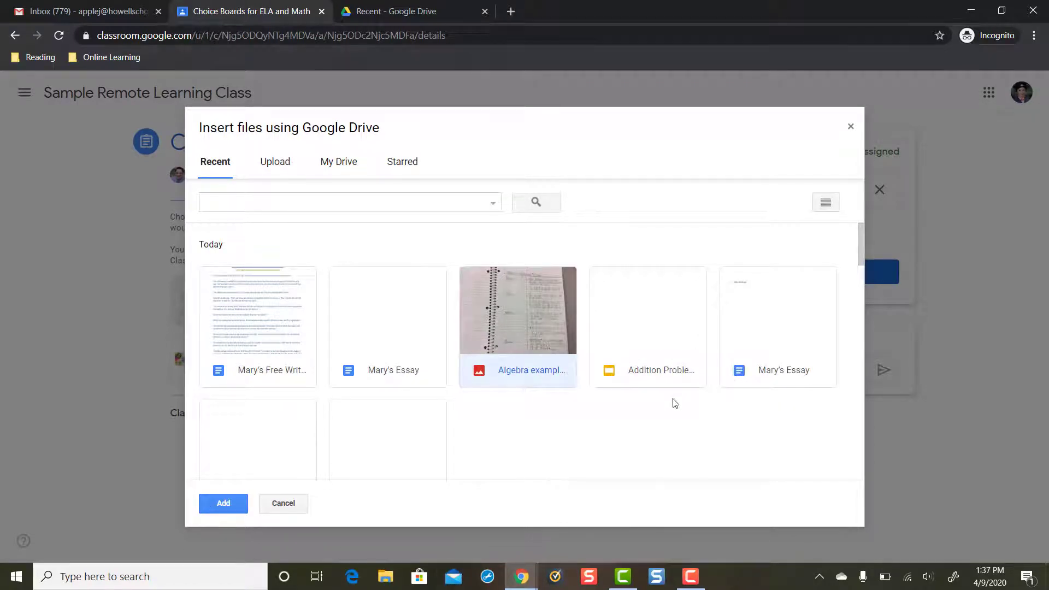
click(659, 348)
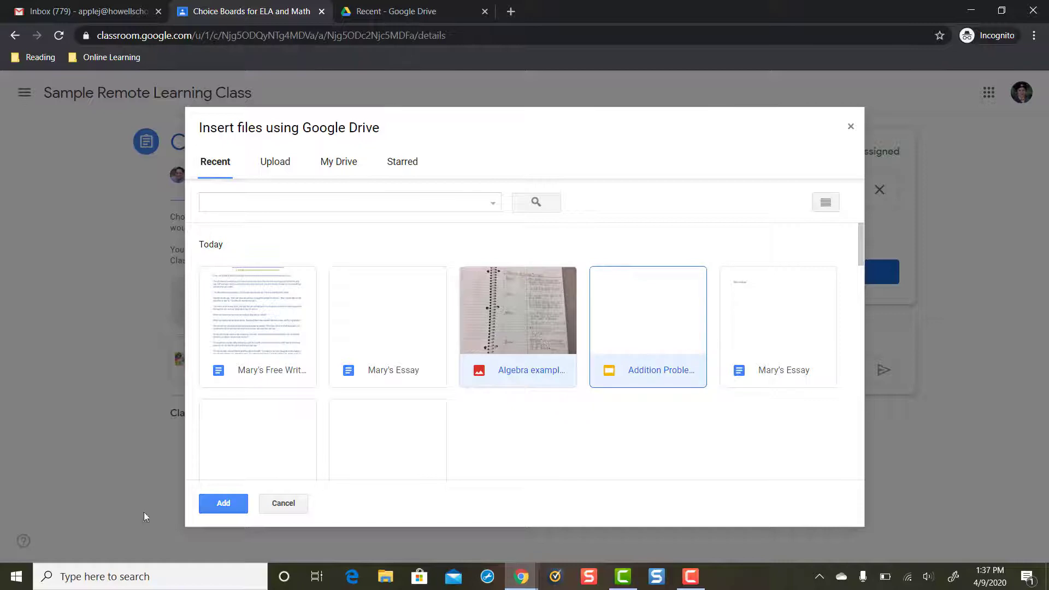
click(222, 502)
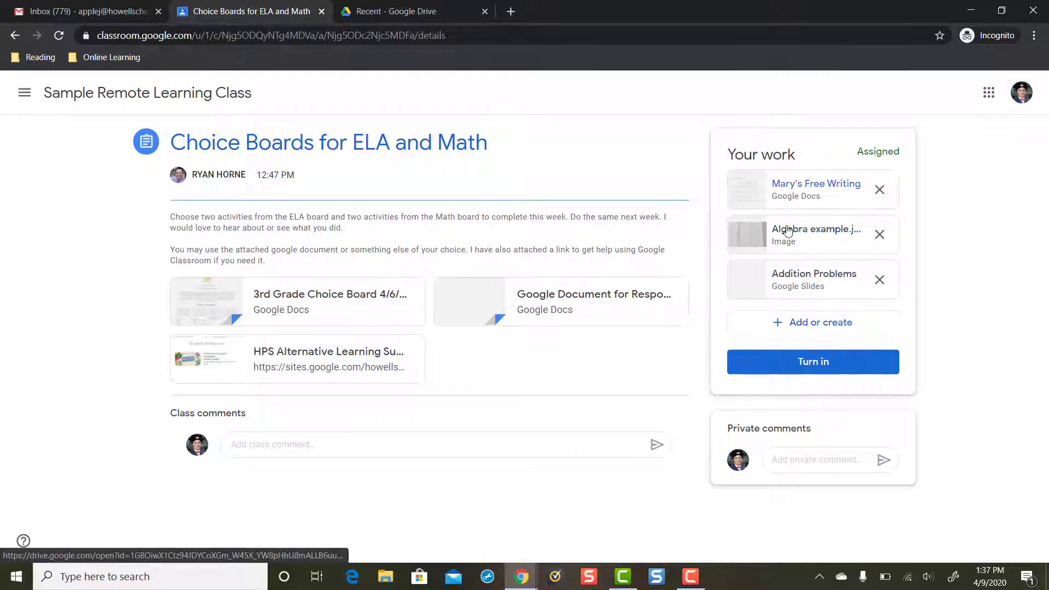
click(796, 374)
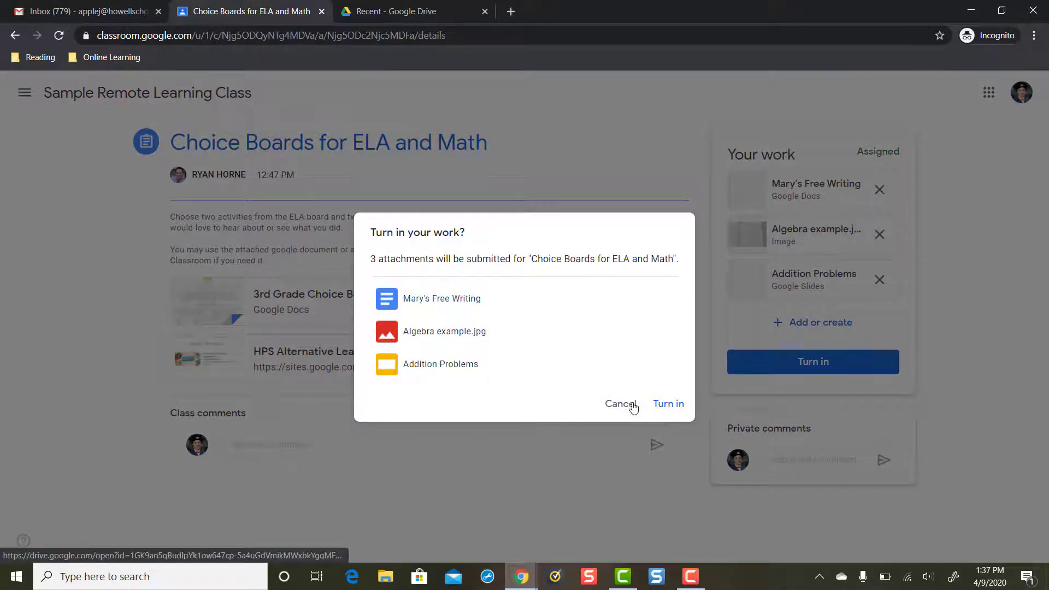
click(670, 405)
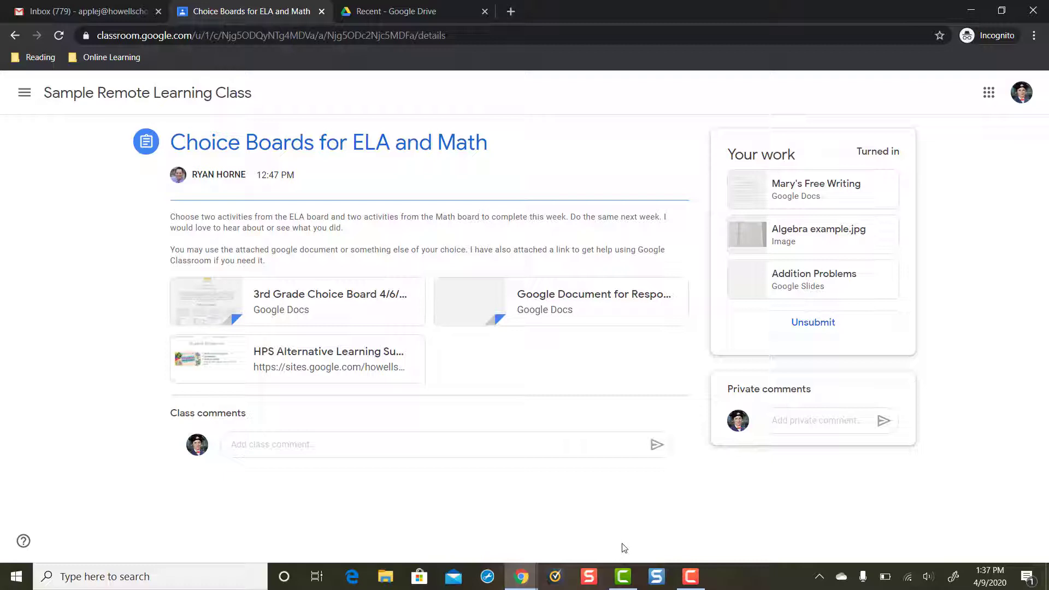
Step: In the teacher window, open Classroom settings from the class menu, then go back to Classwork
click(522, 576)
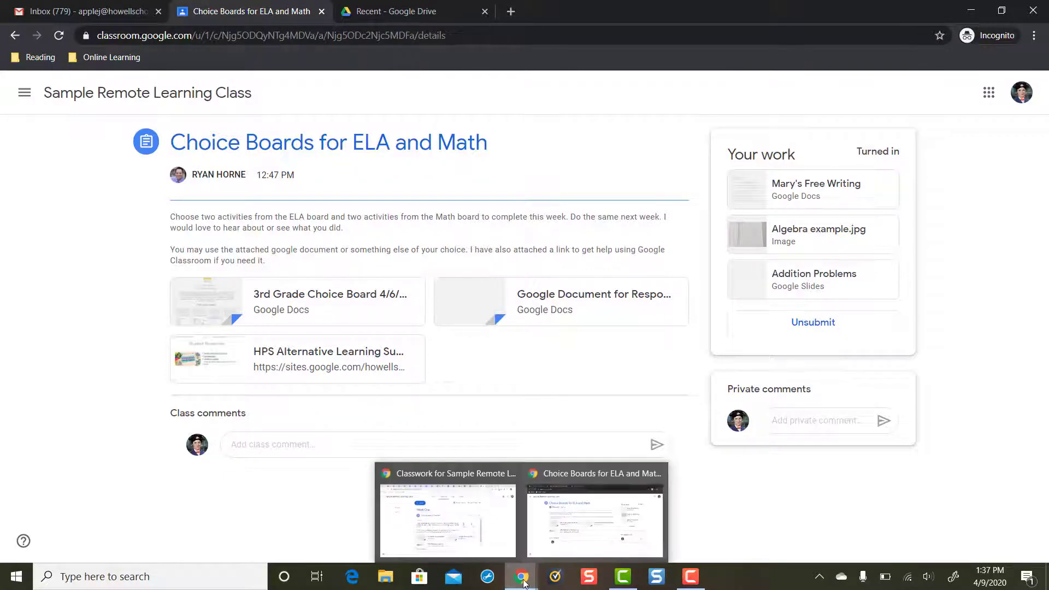
click(475, 489)
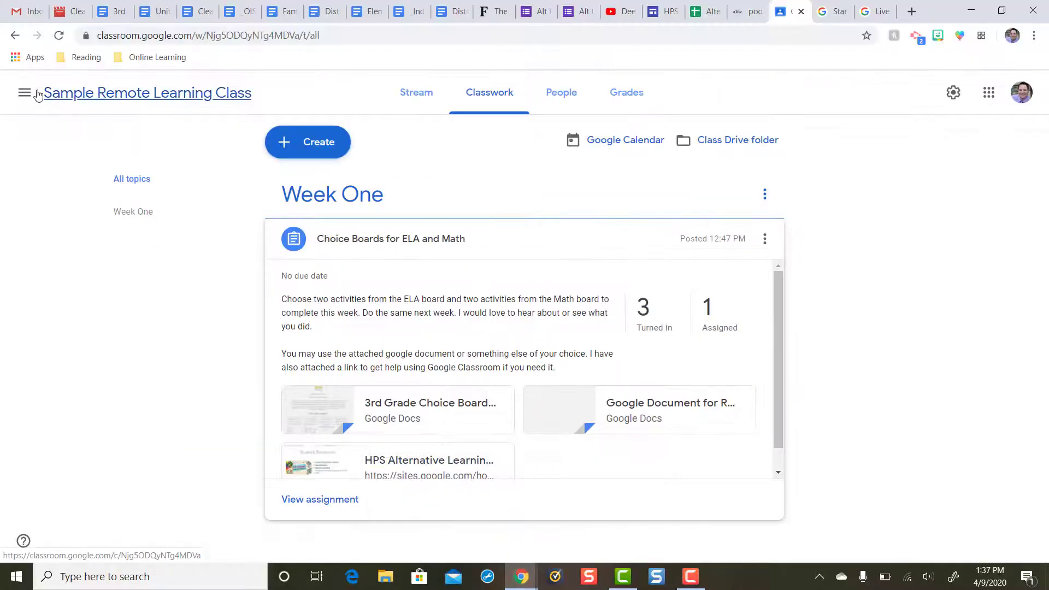
click(33, 95)
scroll(76, 382, down, 15)
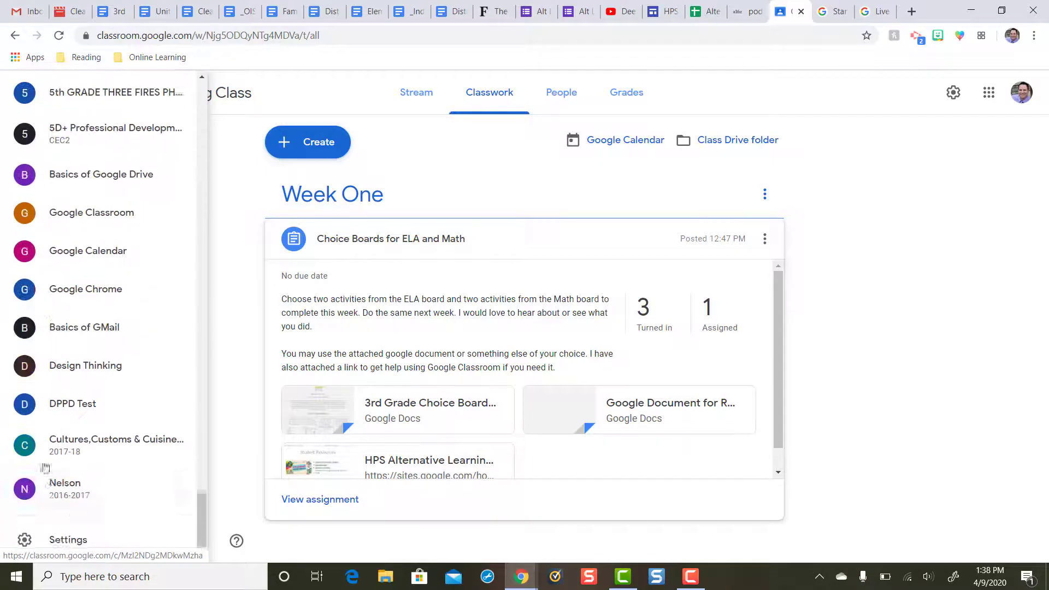
click(76, 533)
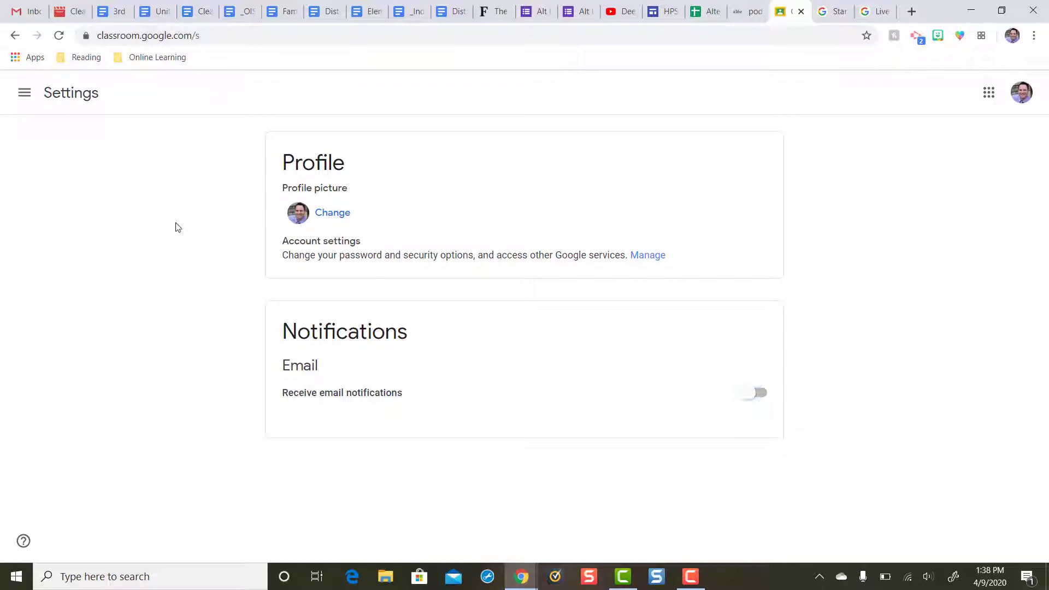
click(17, 39)
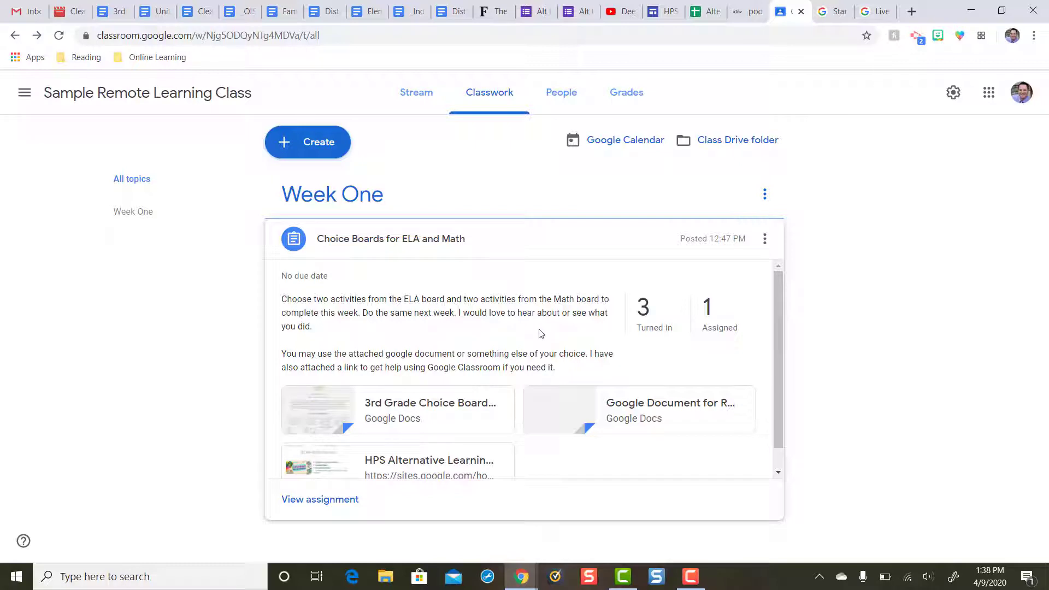
Step: Open the student's resubmission listing the free-writing Doc, Algebra example.jpg and Addition Problems
click(667, 326)
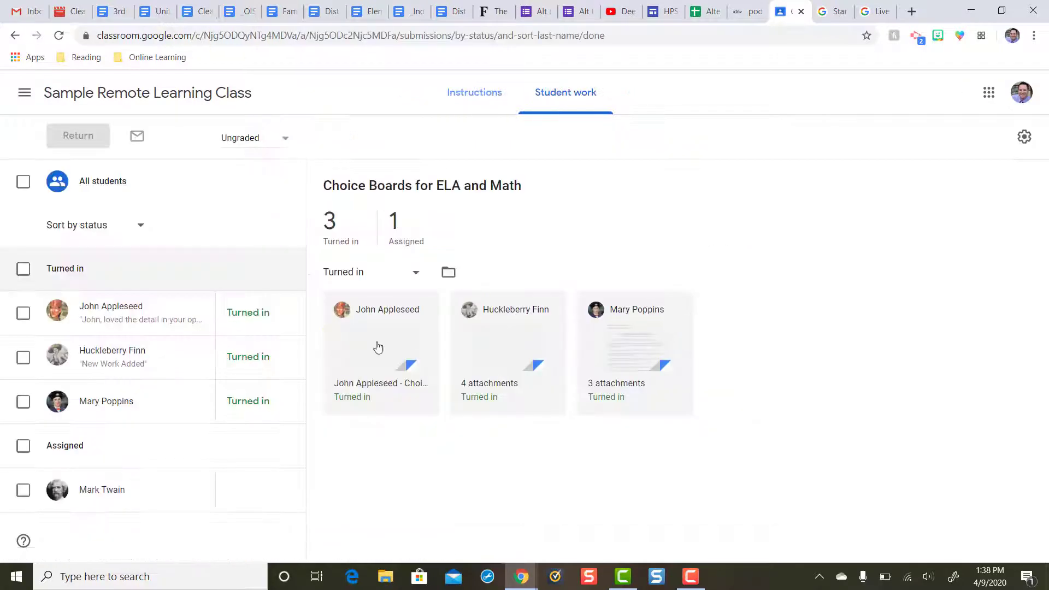
click(104, 403)
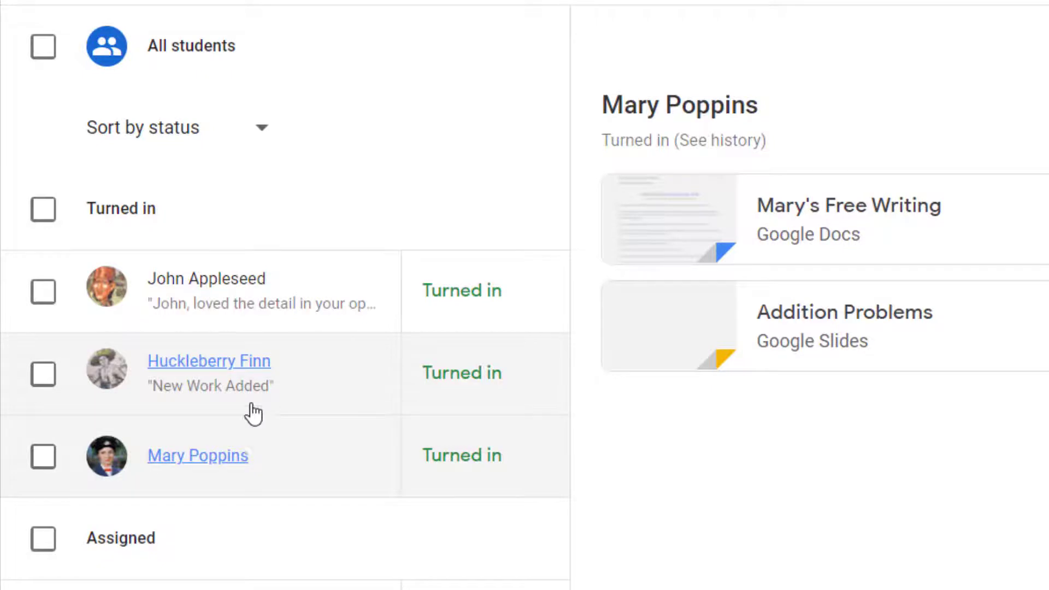
click(519, 578)
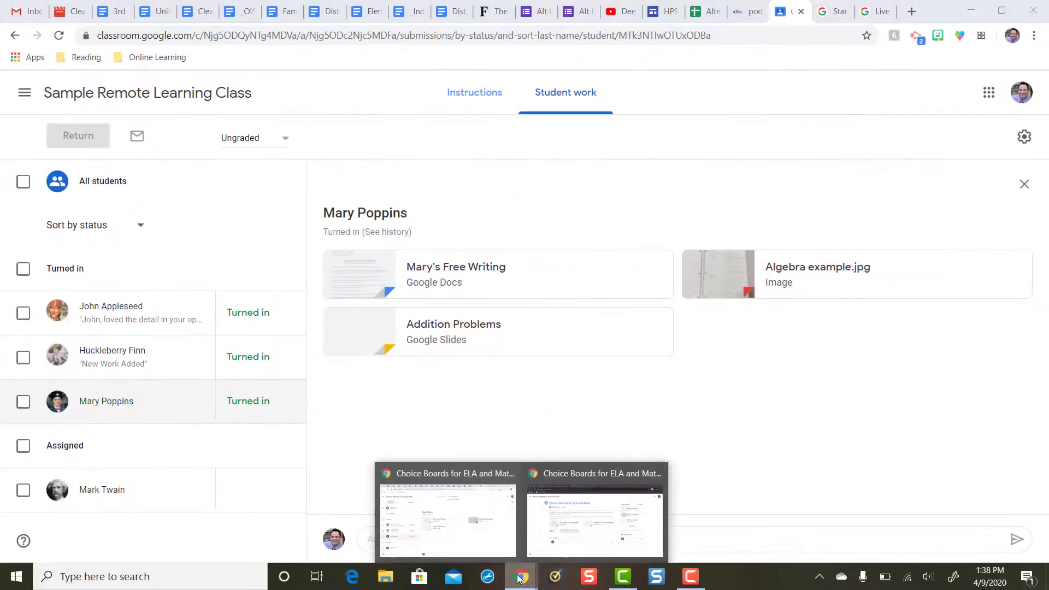
Step: In the student's incognito window, begin a private comment reading 'New Work Add'
click(563, 476)
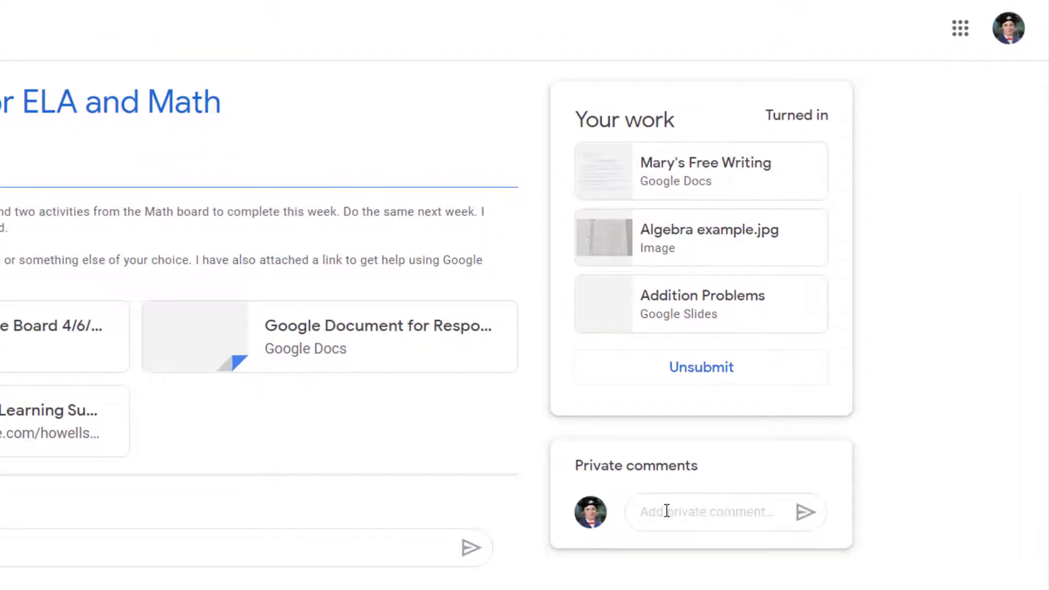
click(652, 524)
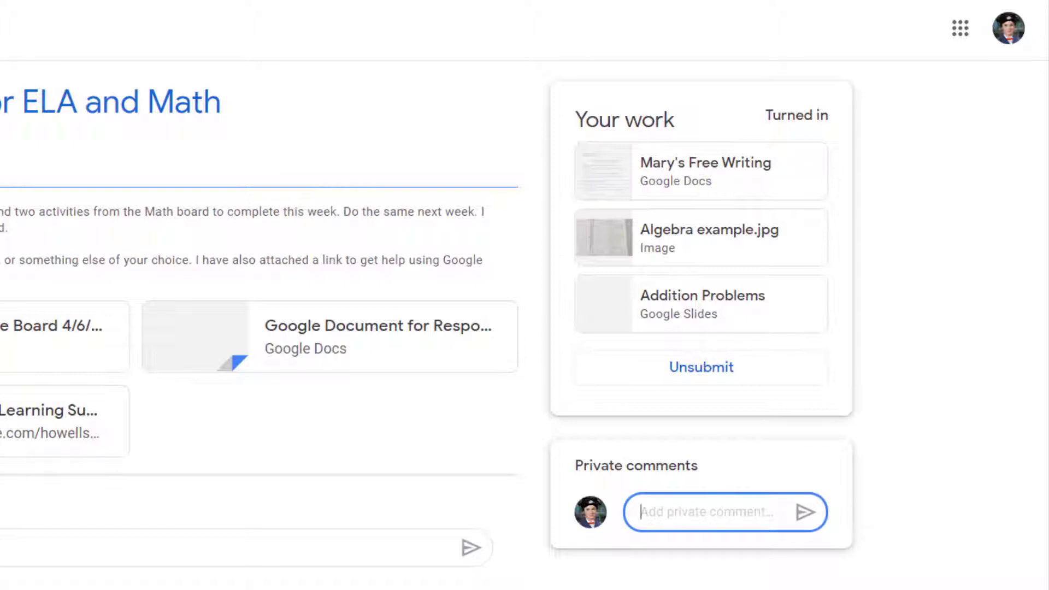
text(New )
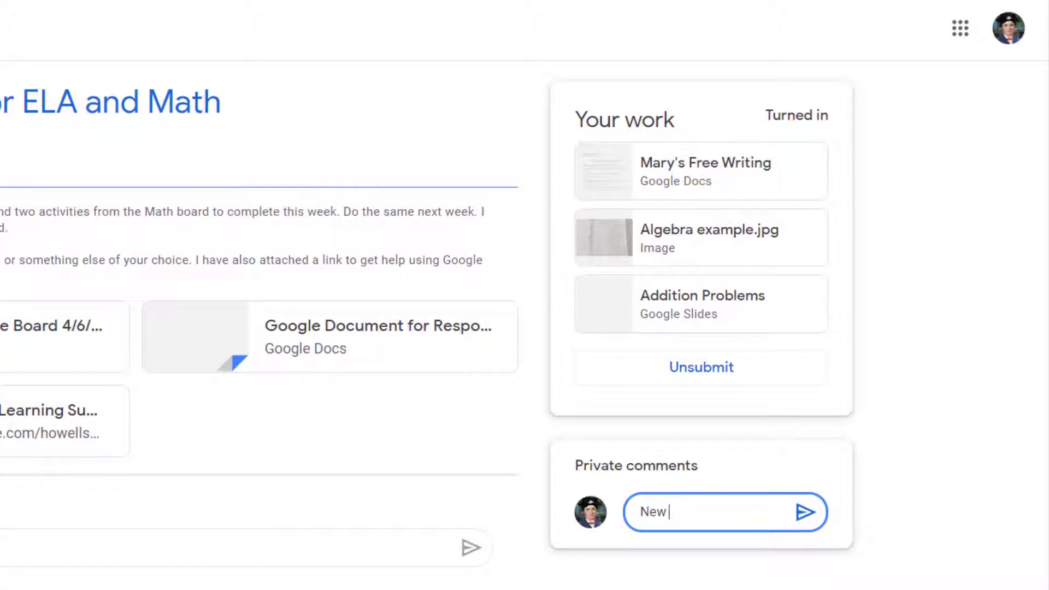
text(Work Added)
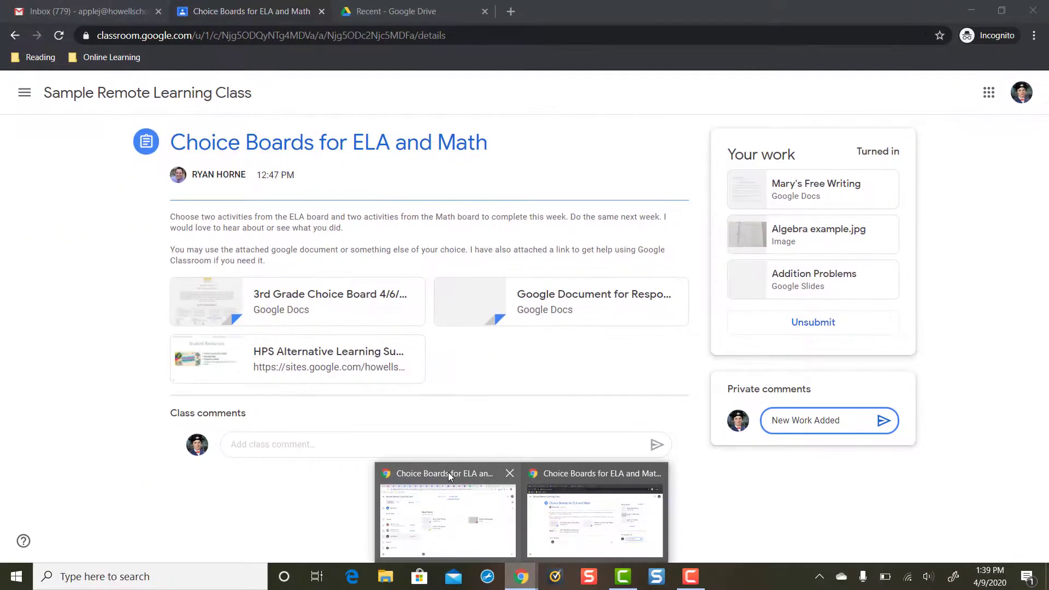
Step: In the teacher window, open the second student's submission showing the New Work Added comment
click(448, 472)
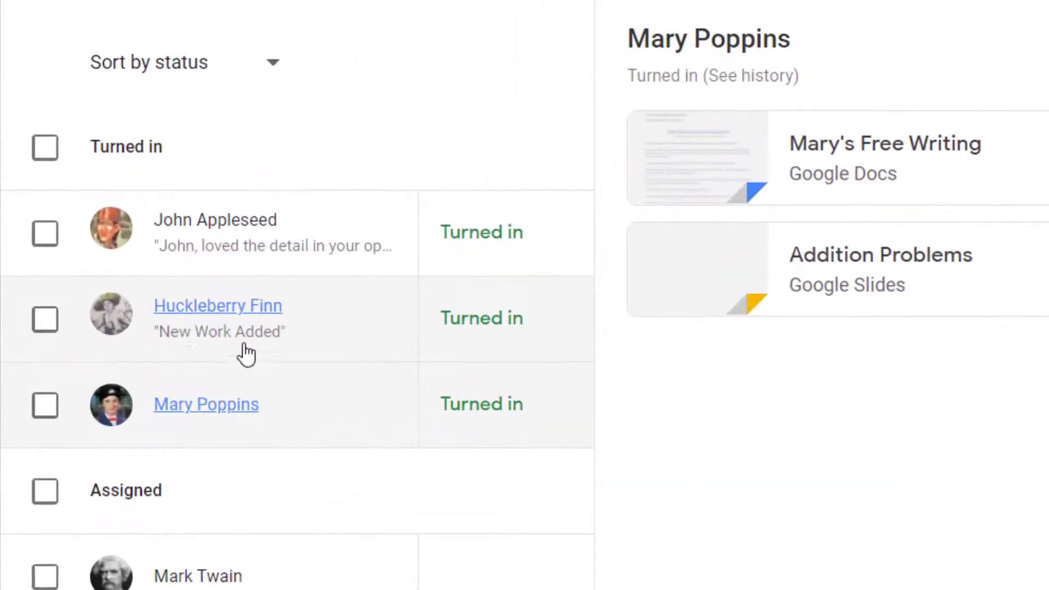
click(213, 326)
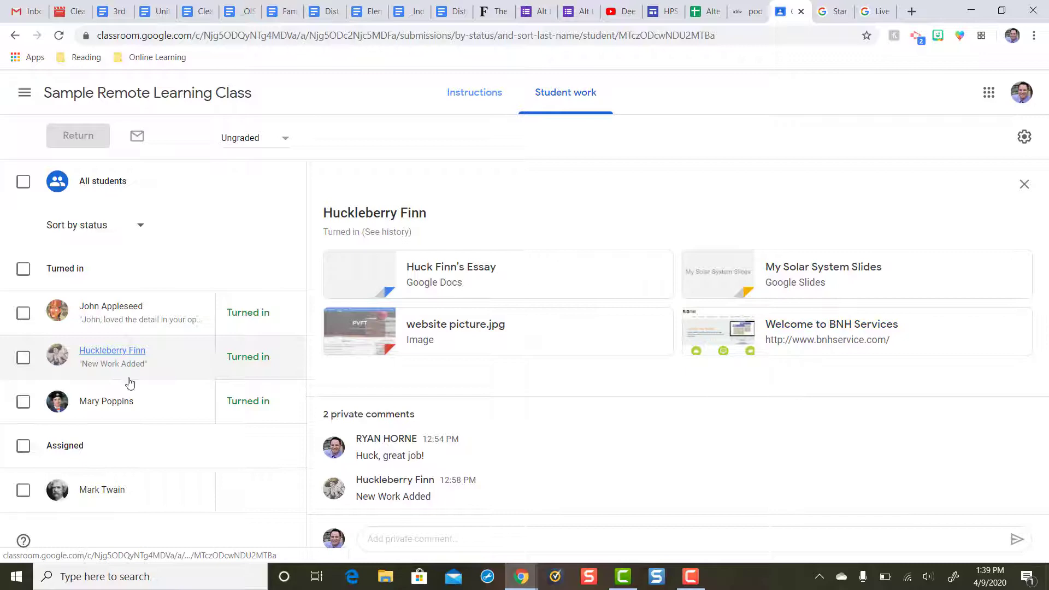
Step: Complete the private comment with '- Algebra example, addition problems' and post it
mouse_move(510, 577)
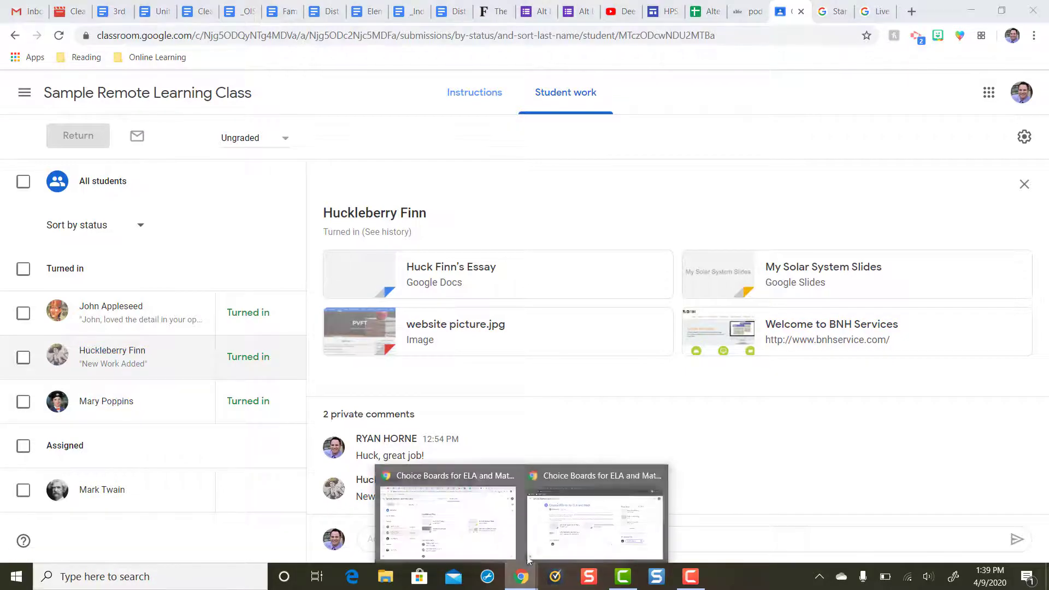
click(560, 480)
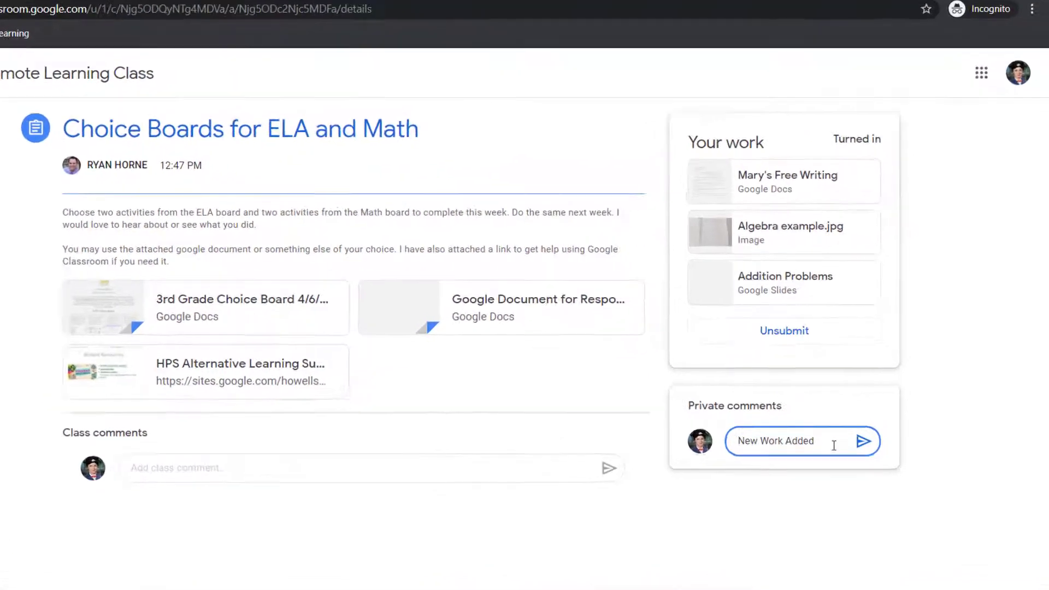
text(- )
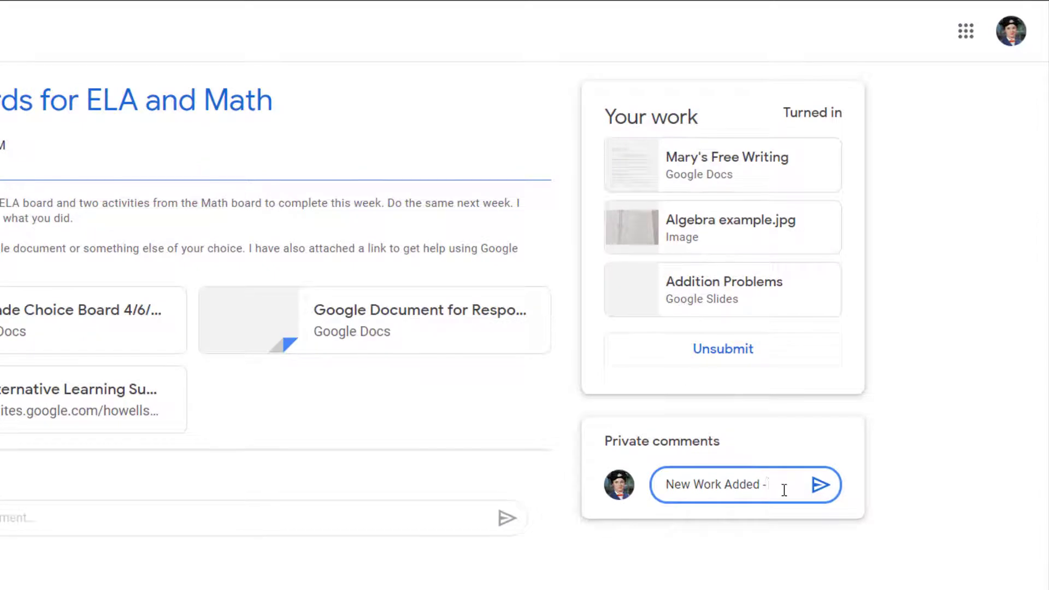
text(A)
text(lge)
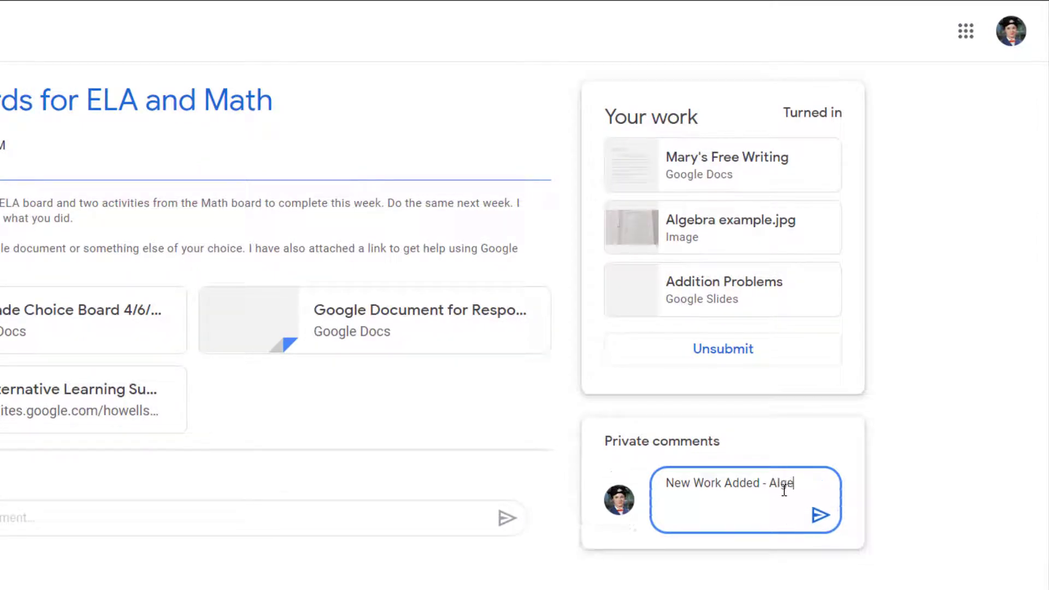
text(bra example)
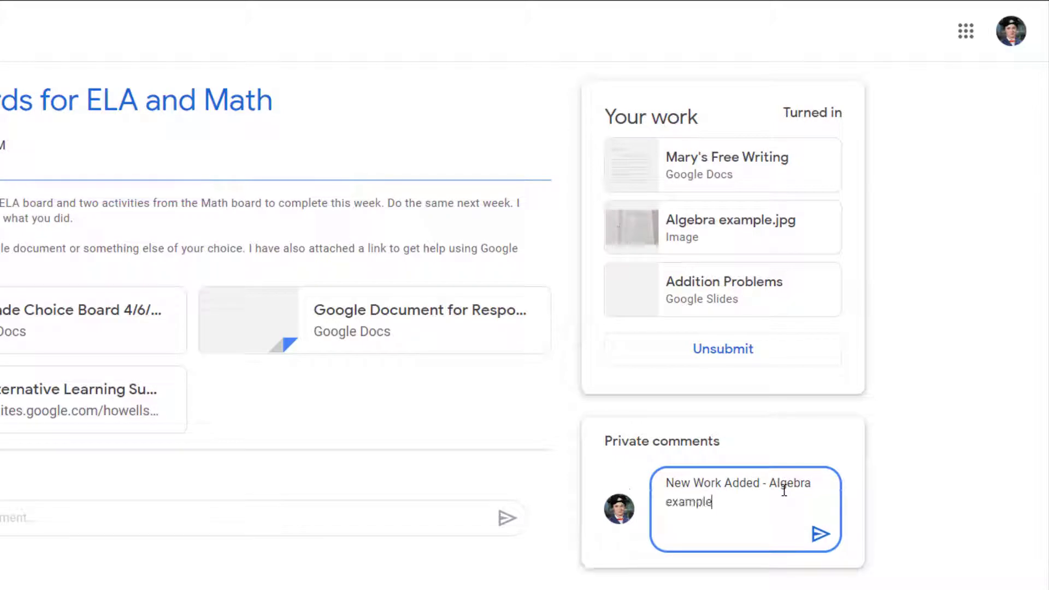
text(, addition problems)
click(820, 537)
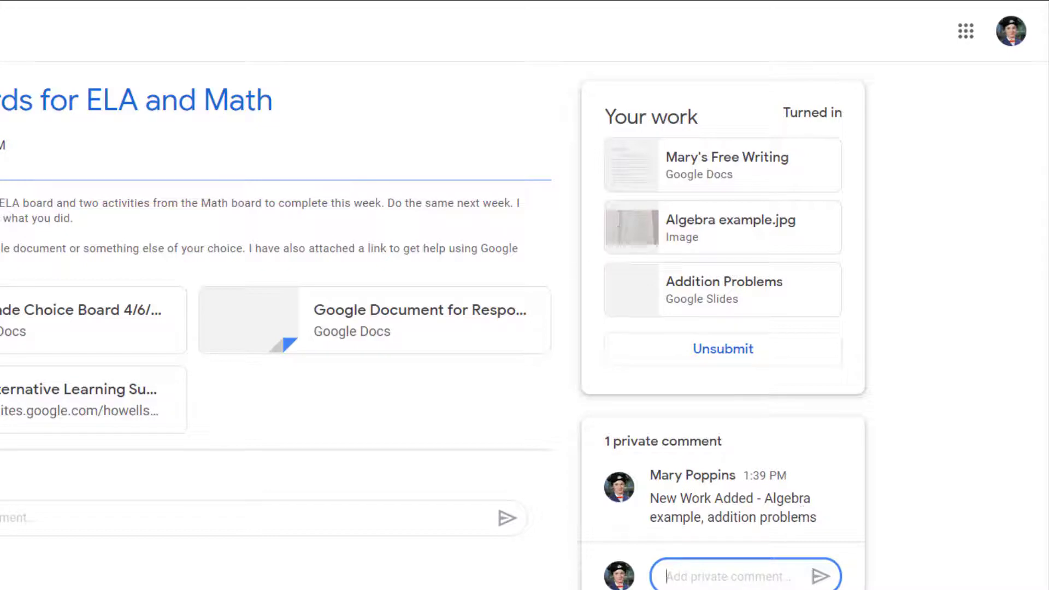
Step: Go through the class stream and Classwork to the 3 Turned in list and open the student's resubmission
mouse_move(522, 577)
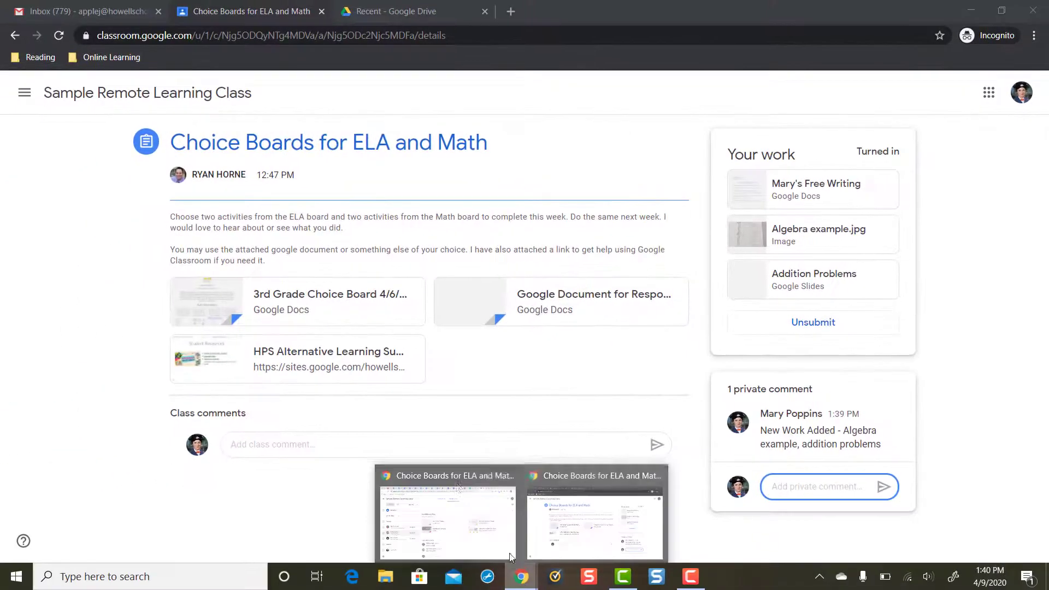
click(454, 475)
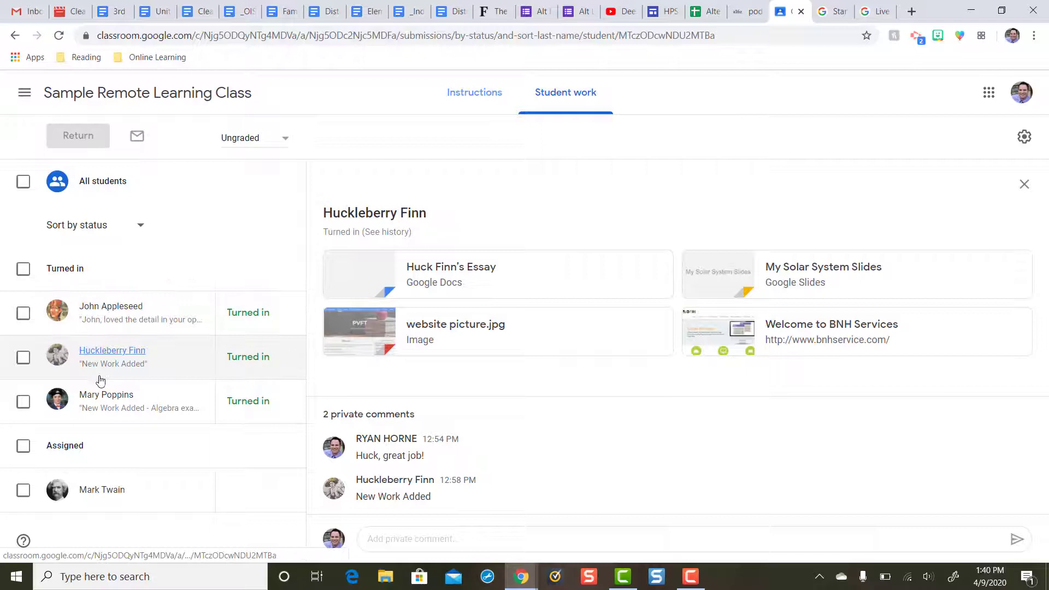
click(115, 91)
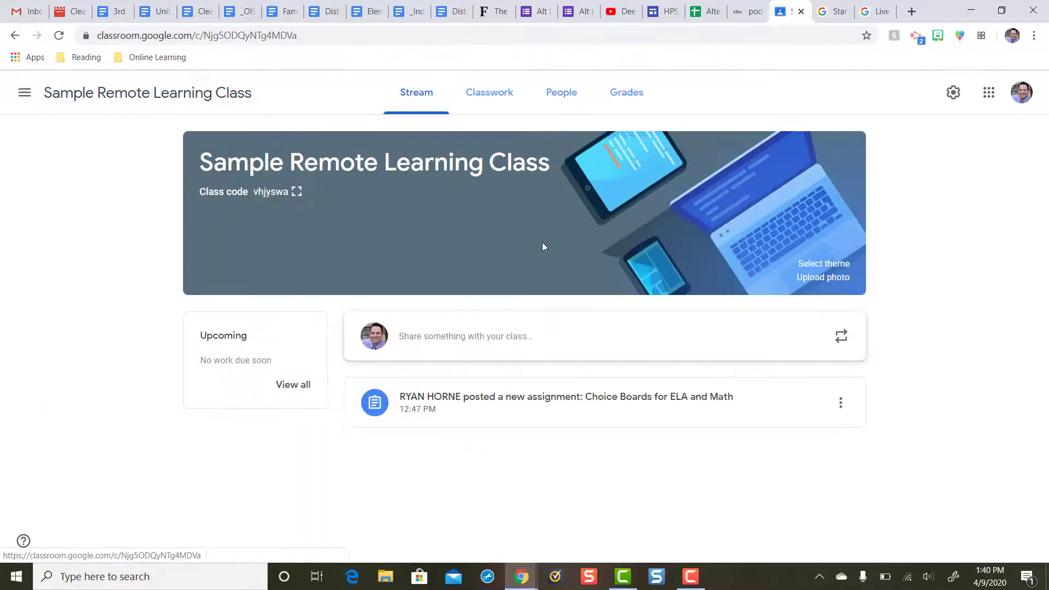
click(497, 109)
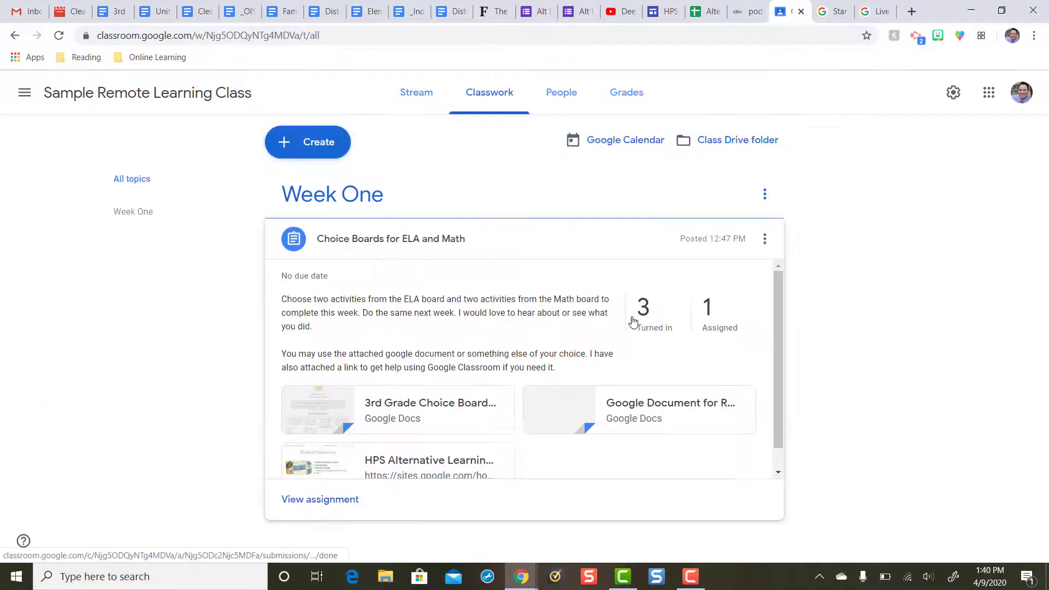
click(643, 306)
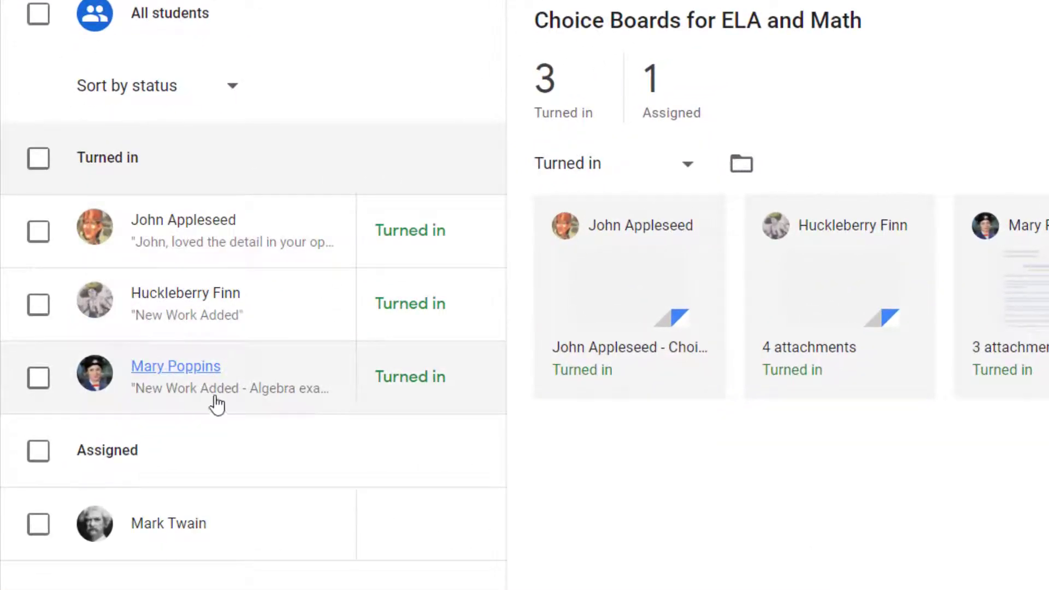
click(268, 395)
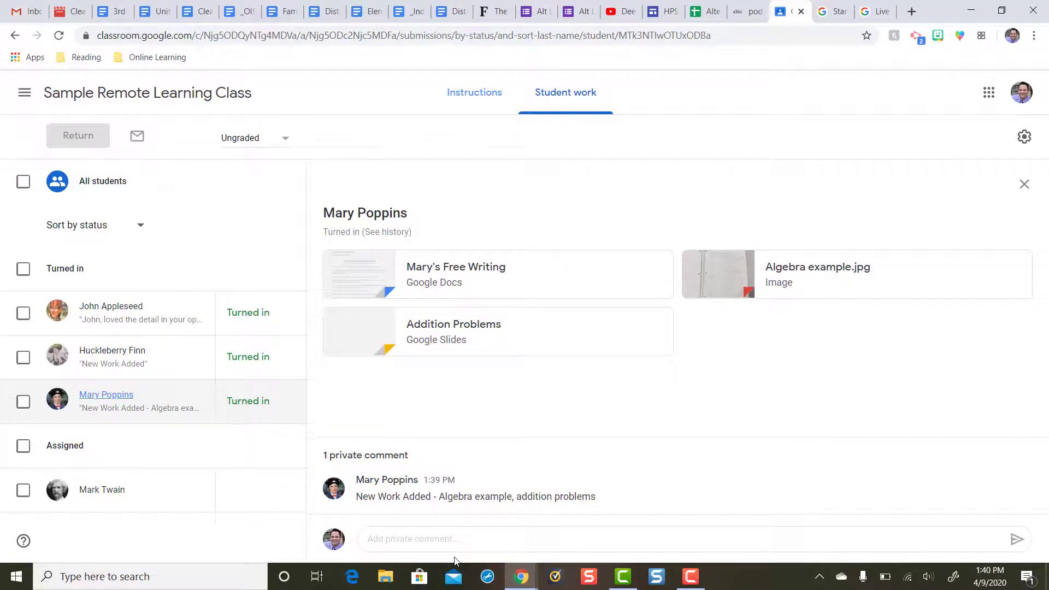
Step: Send the student a private comment praising their detail on the math problems, correcting 'deatil' to 'detail'
click(417, 535)
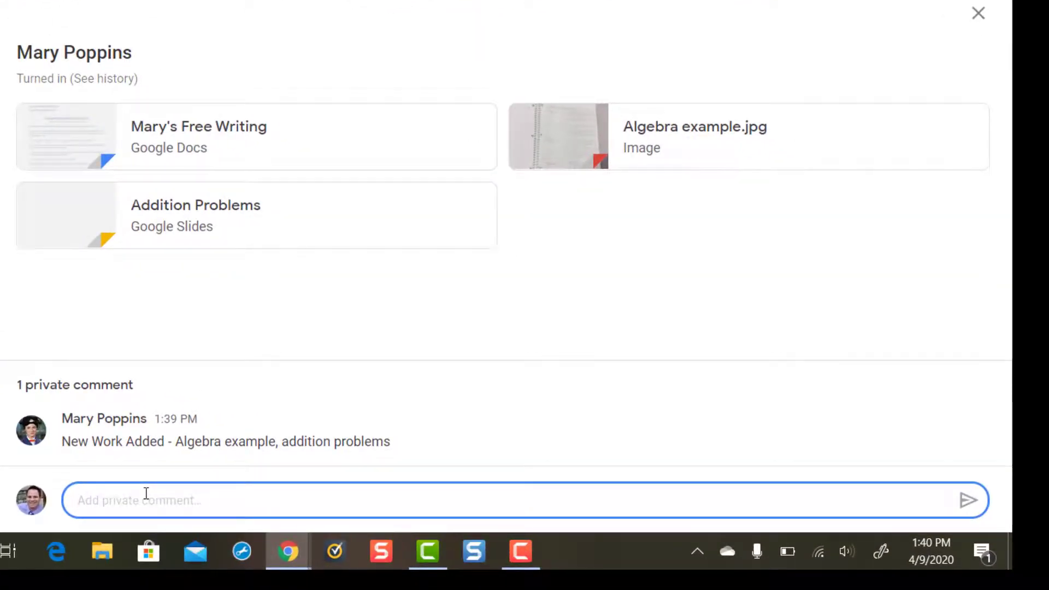
text(Great jo)
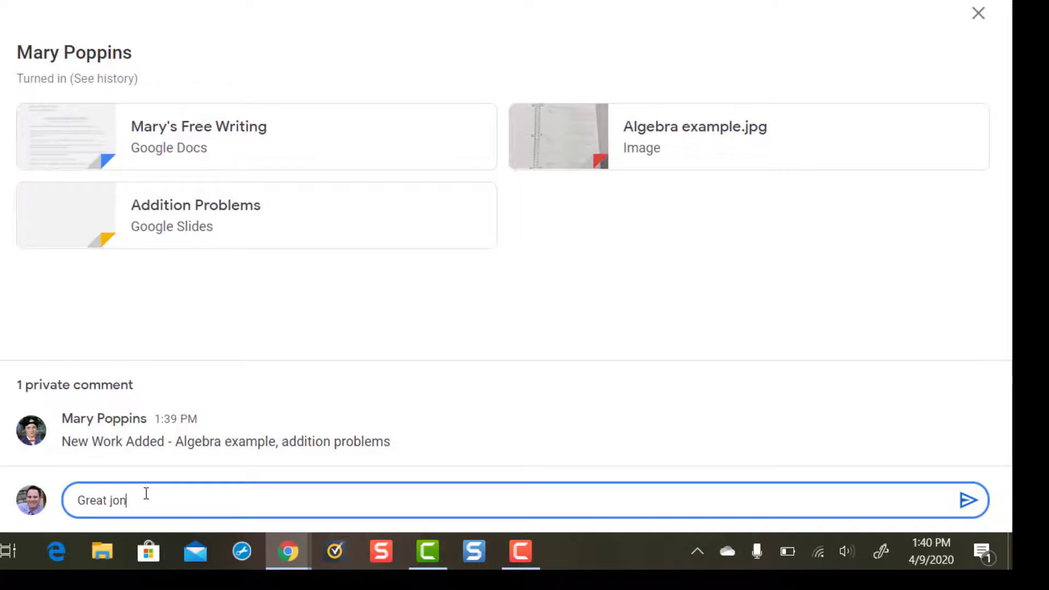
text(b Mary! Loved your deatil on )
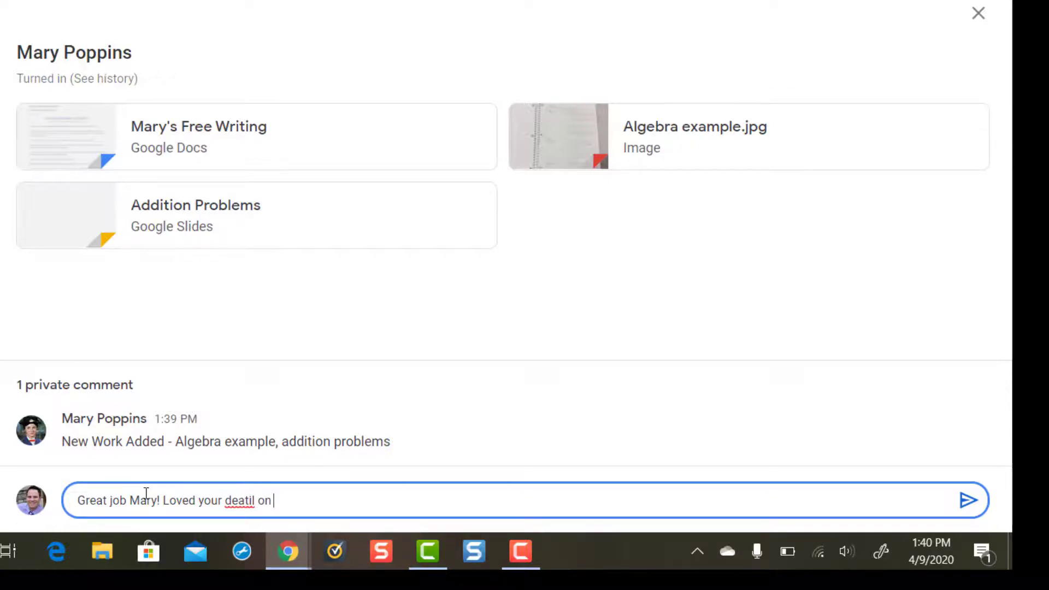
text(your math pro)
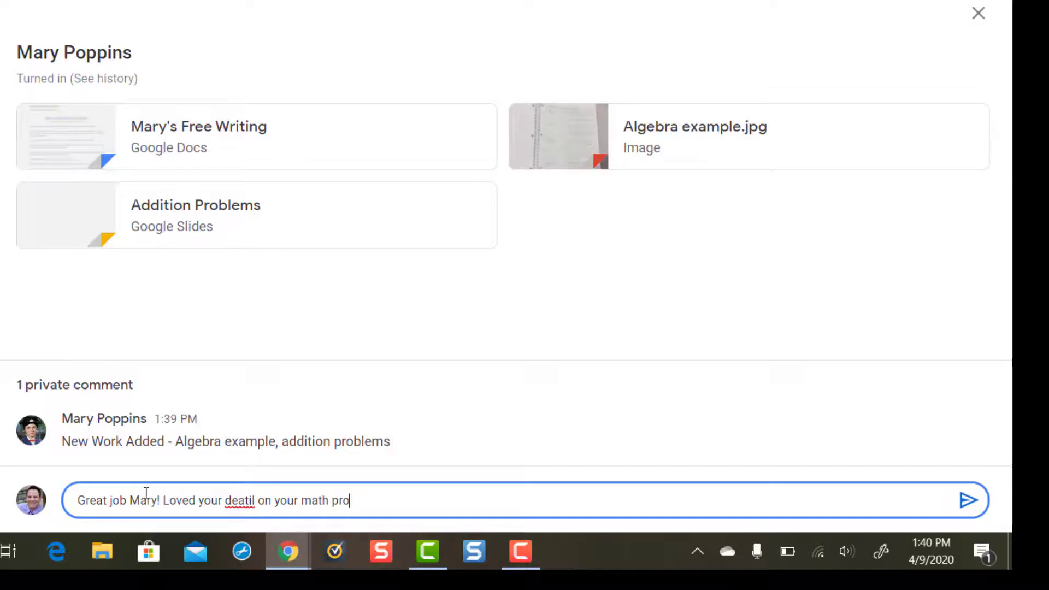
text(blems)
right_click(227, 503)
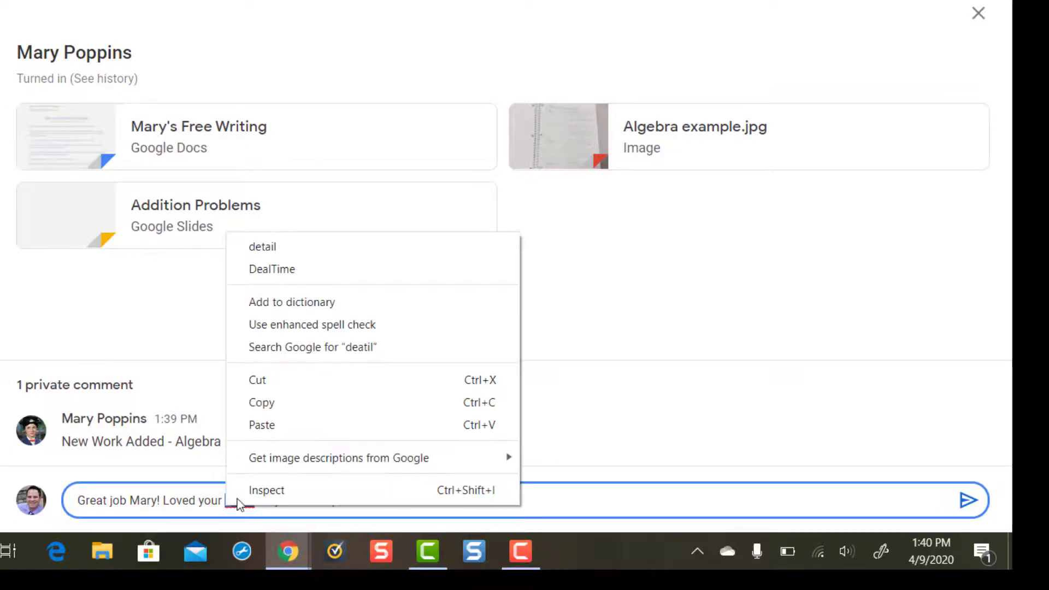
click(274, 246)
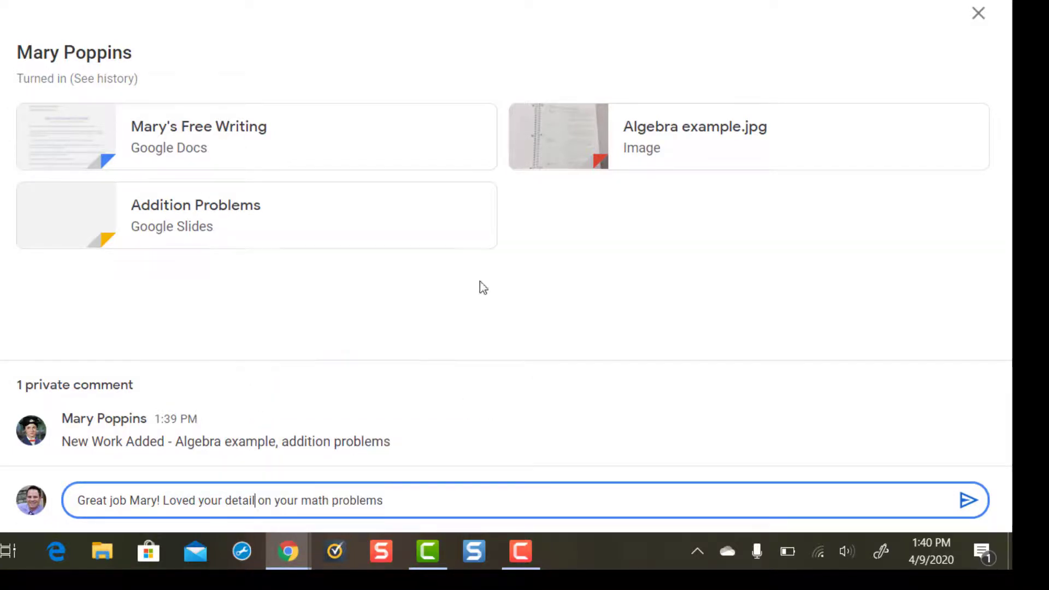
click(968, 500)
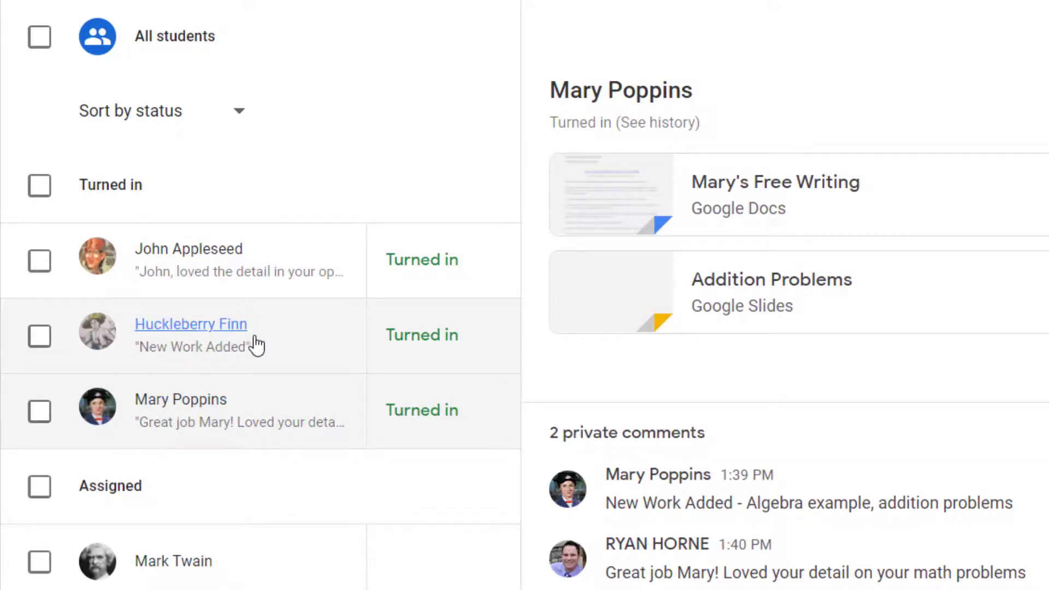
Step: Open the other turned-in submission with Huck Finn's Essay and two private comments, then switch to Camtasia
click(285, 337)
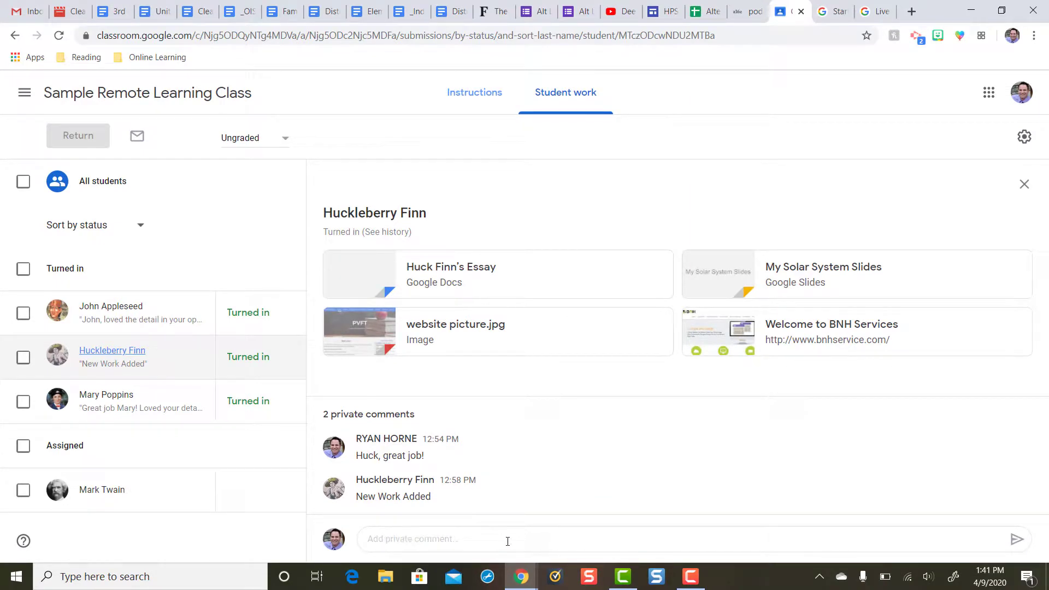
click(624, 576)
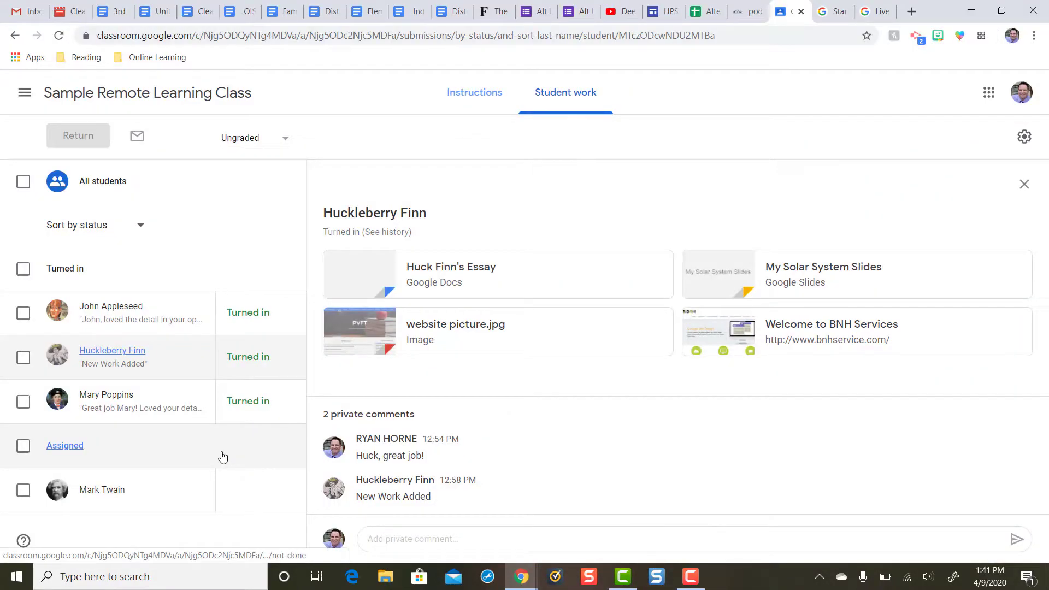